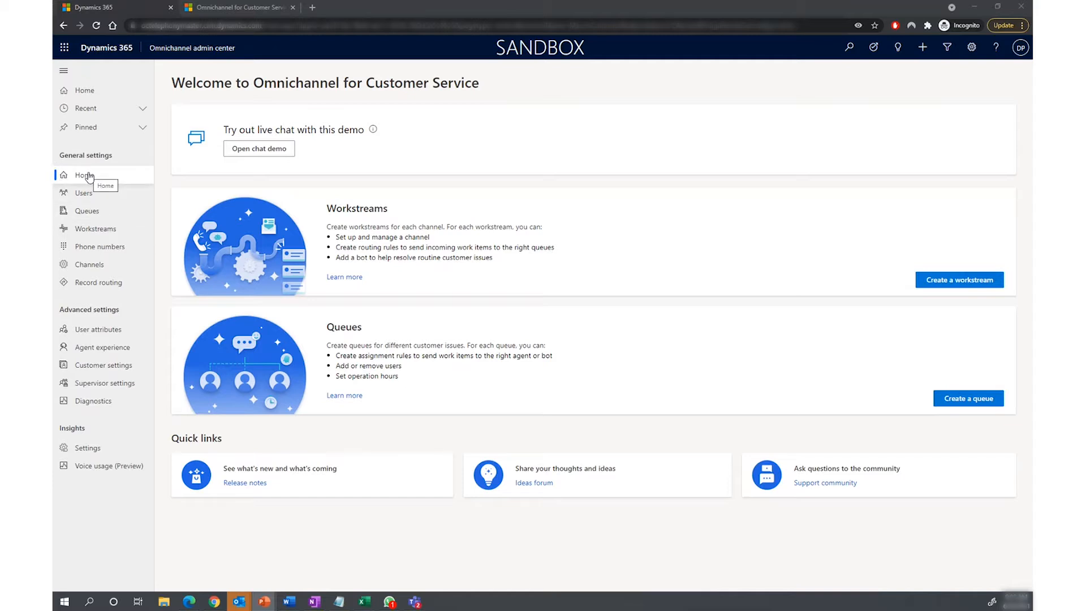
Step: Open the blocked numbers management in the customer settings and review the blocked and pending review lists
left_click(87, 369)
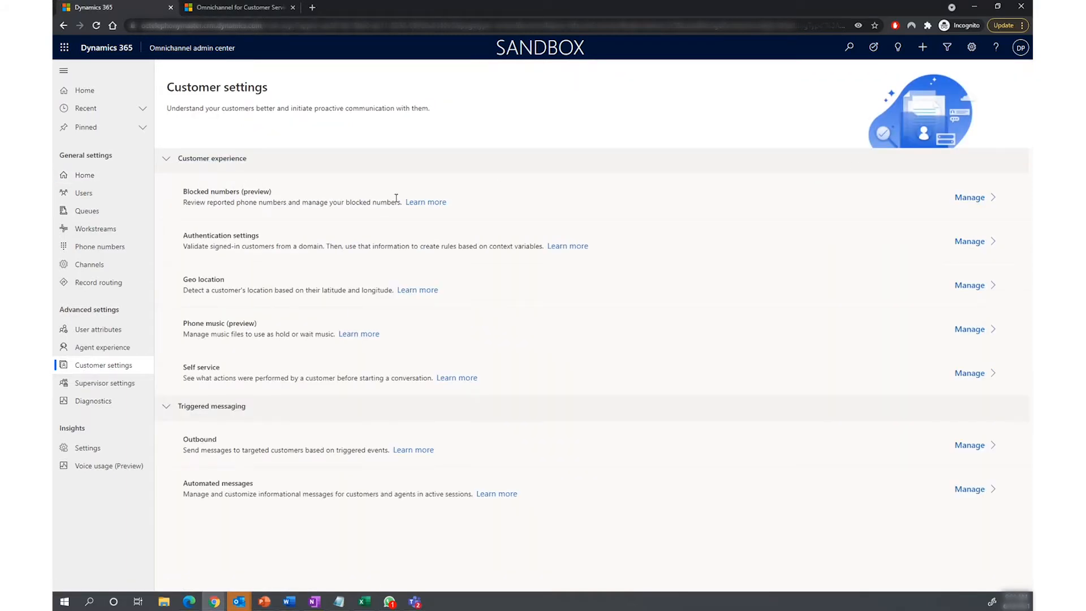
left_click(969, 198)
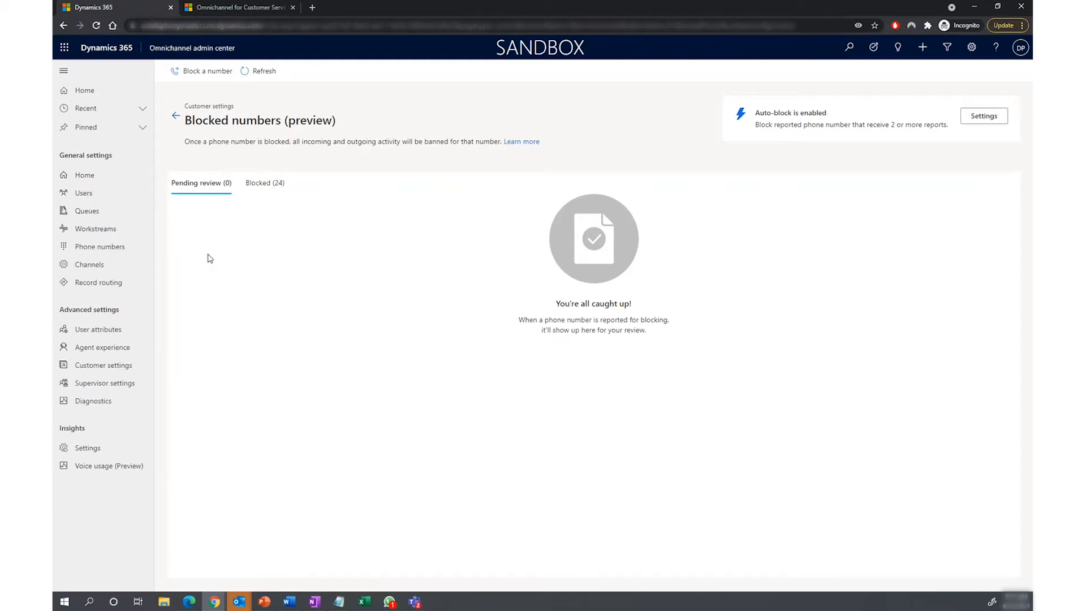
left_click(266, 187)
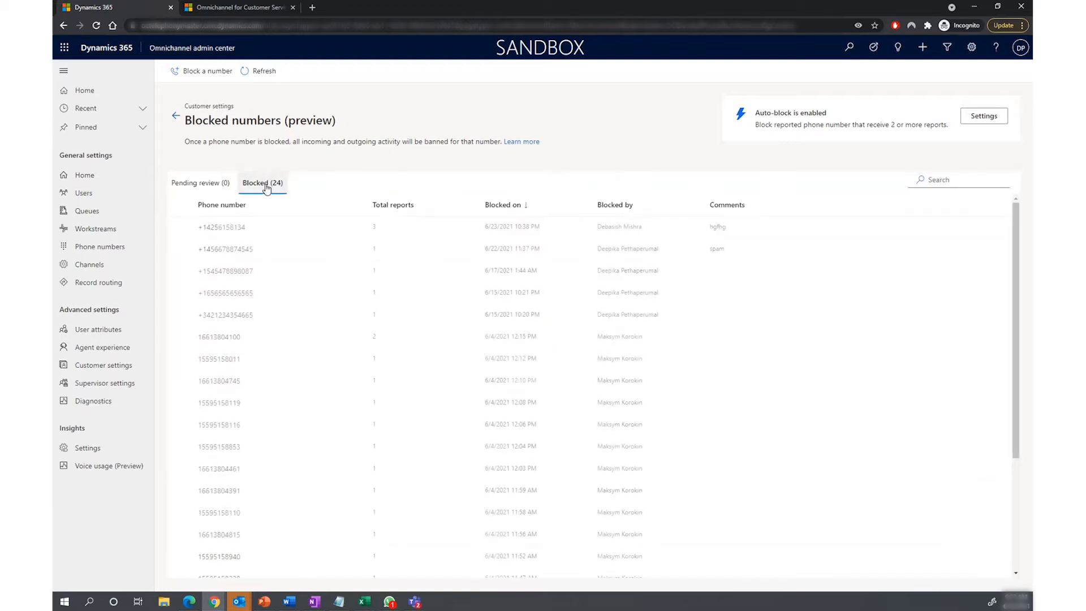
left_click(209, 190)
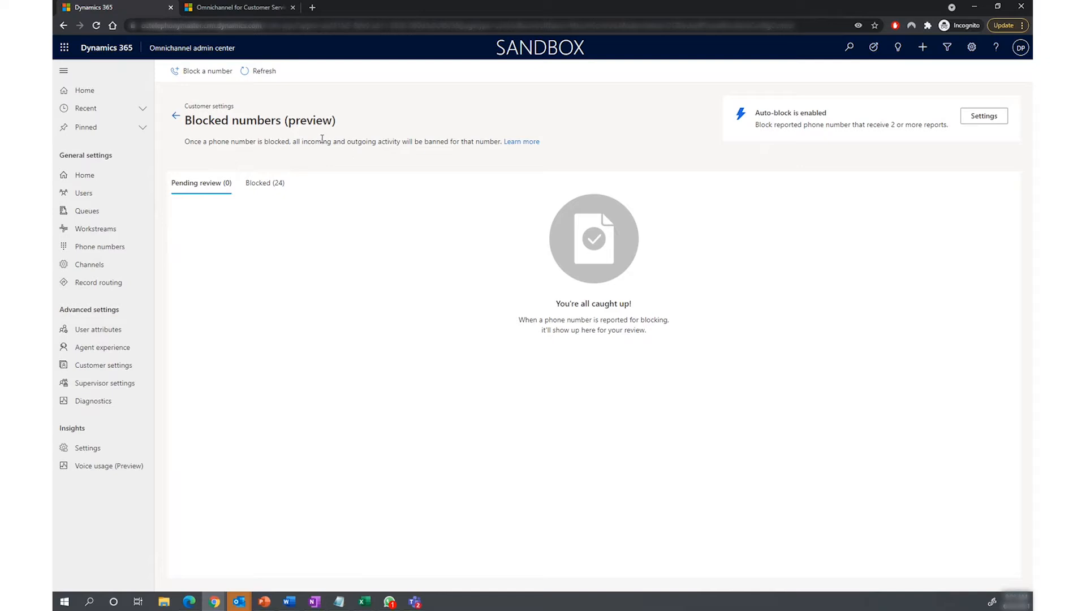
Step: Switch to Omnichannel for Customer Service, accept the incoming voice call and start its transcription
left_click(244, 12)
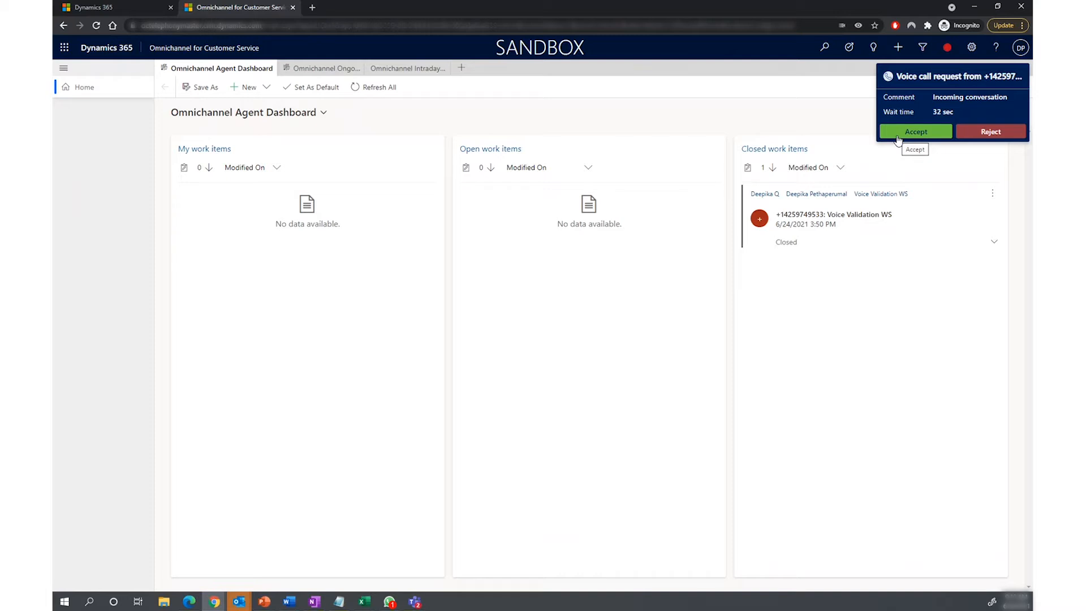
left_click(899, 136)
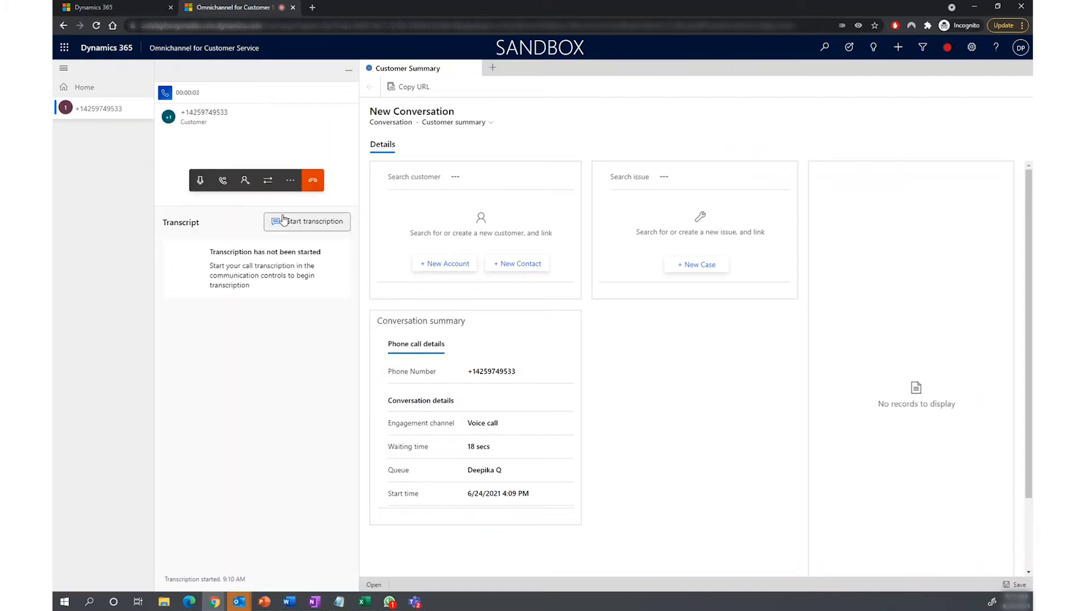
left_click(284, 220)
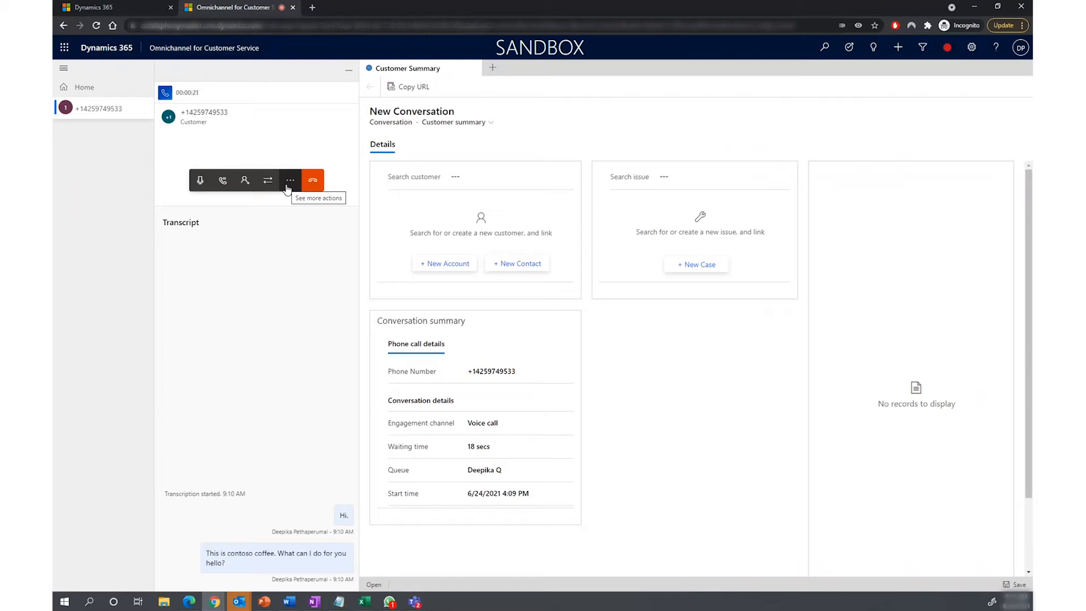
Step: Mark the caller's number as spam and report it with the note "Potential spam"
left_click(290, 180)
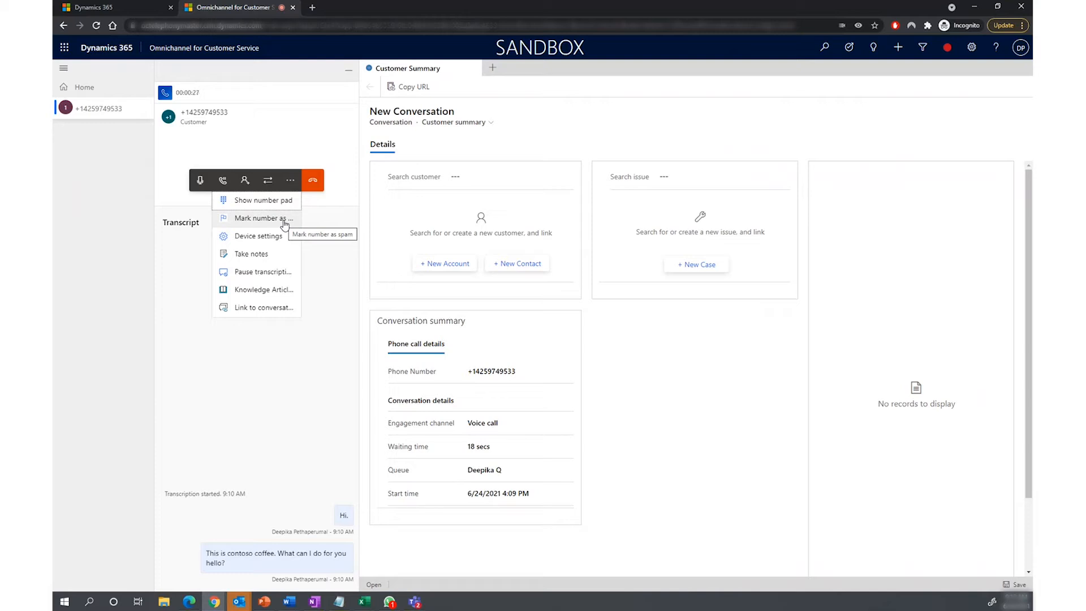
left_click(285, 219)
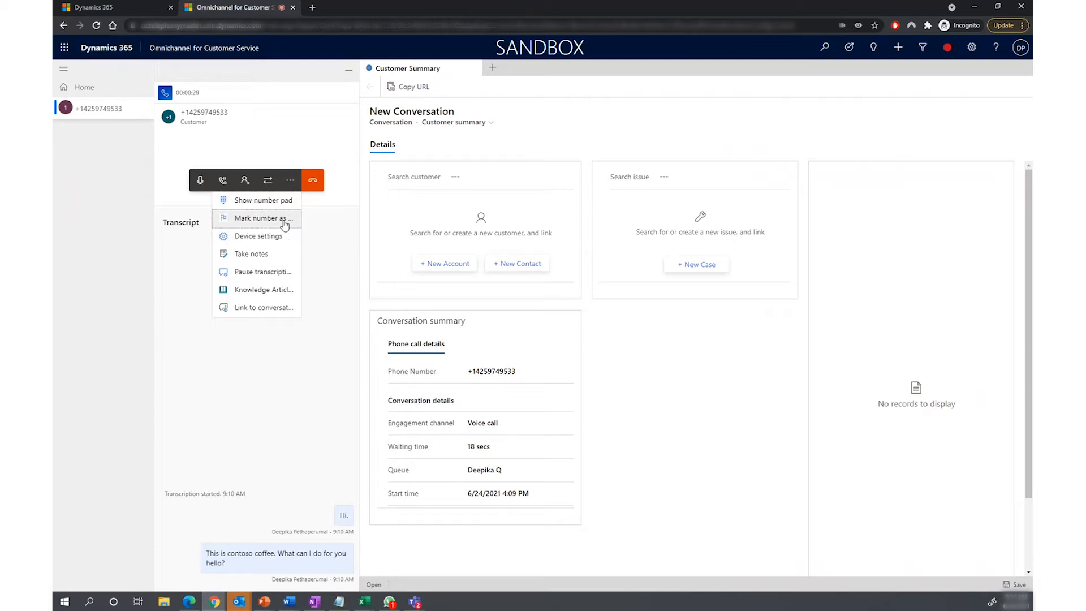
left_click(241, 522)
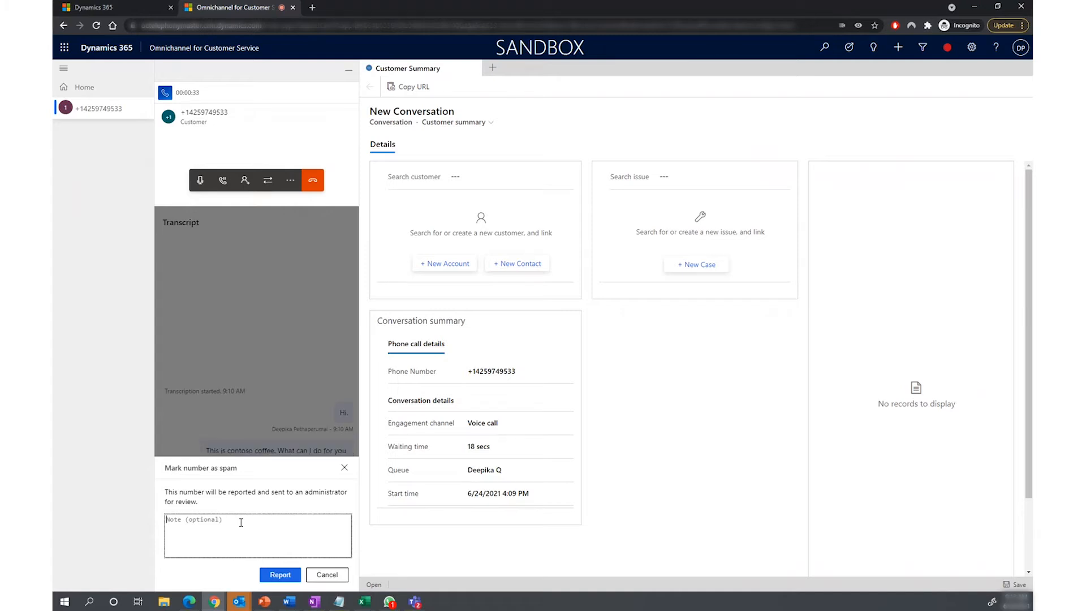
type("Potential spam")
left_click(278, 575)
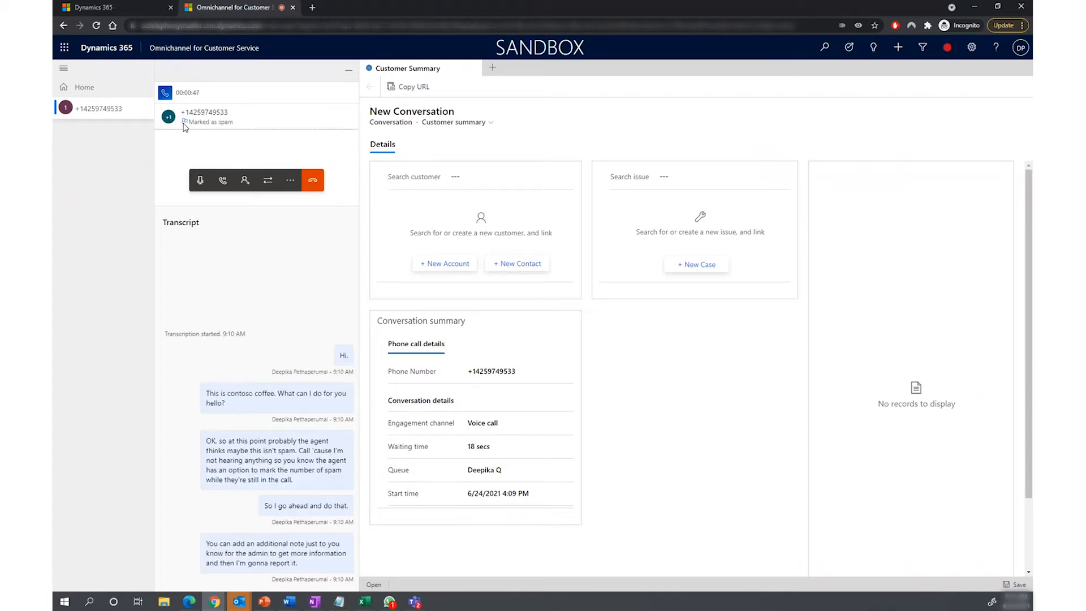
Step: Check the caller's spam marking and the option for unmarking it among the additional call actions
left_click_drag(184, 126, 236, 131)
left_click(242, 150)
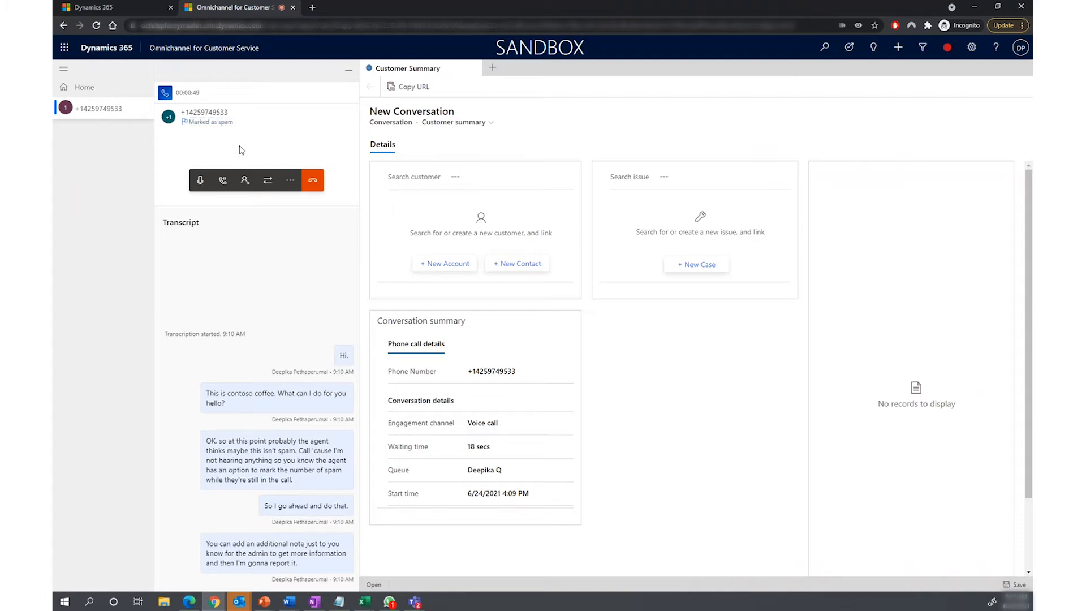
left_click(289, 181)
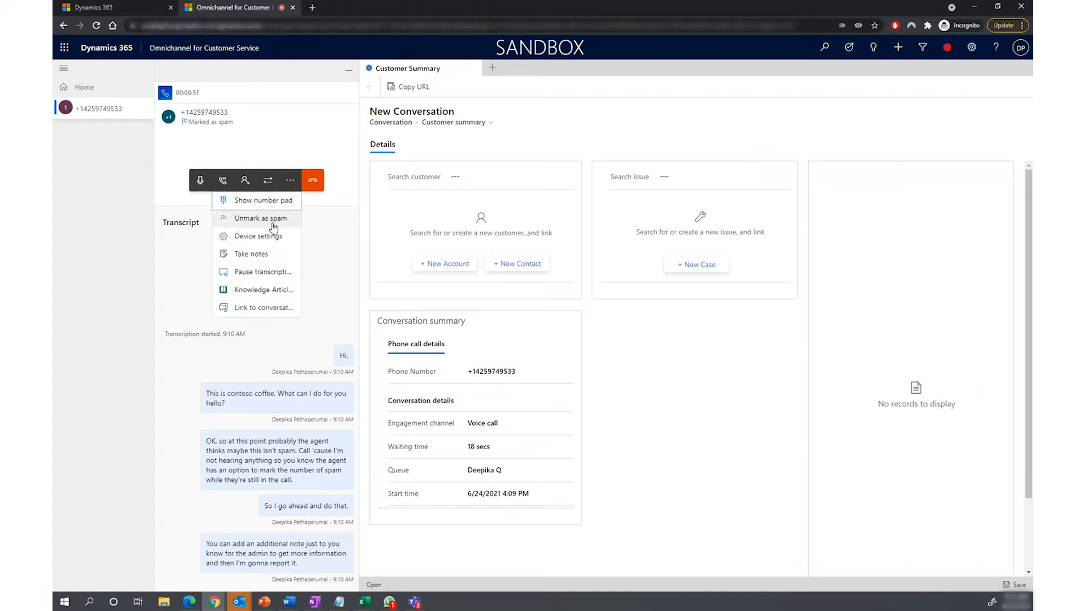
left_click(312, 241)
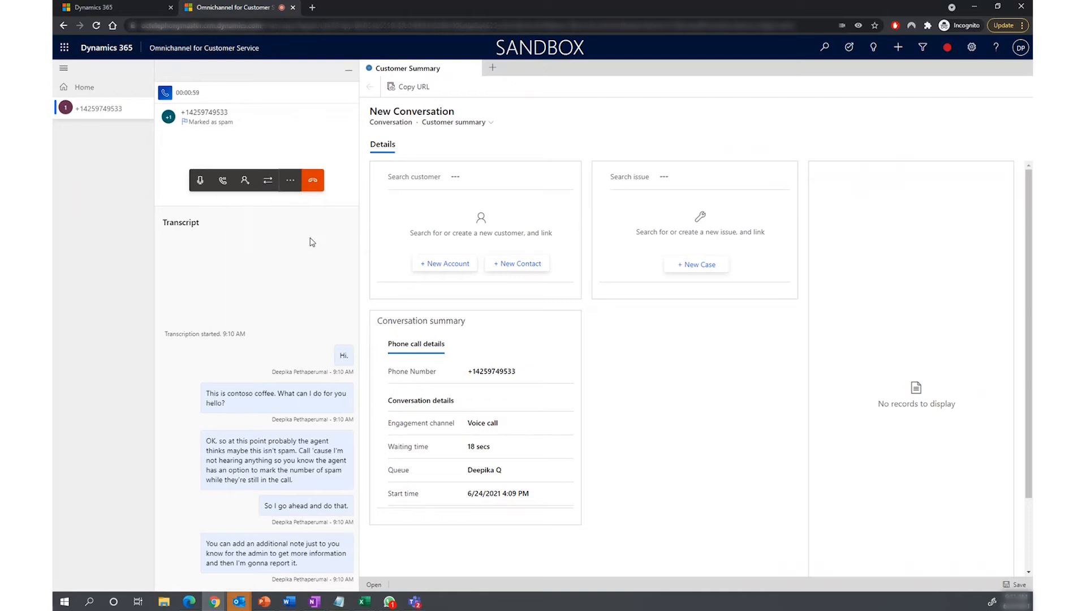
Step: End the voice call and close its conversation session
left_click(312, 188)
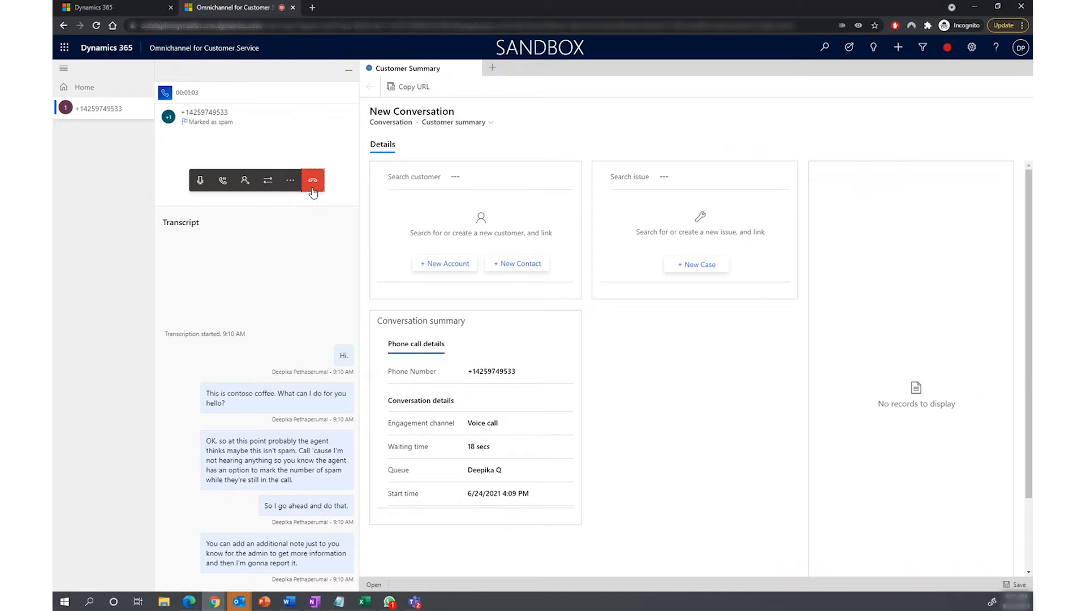
left_click(143, 109)
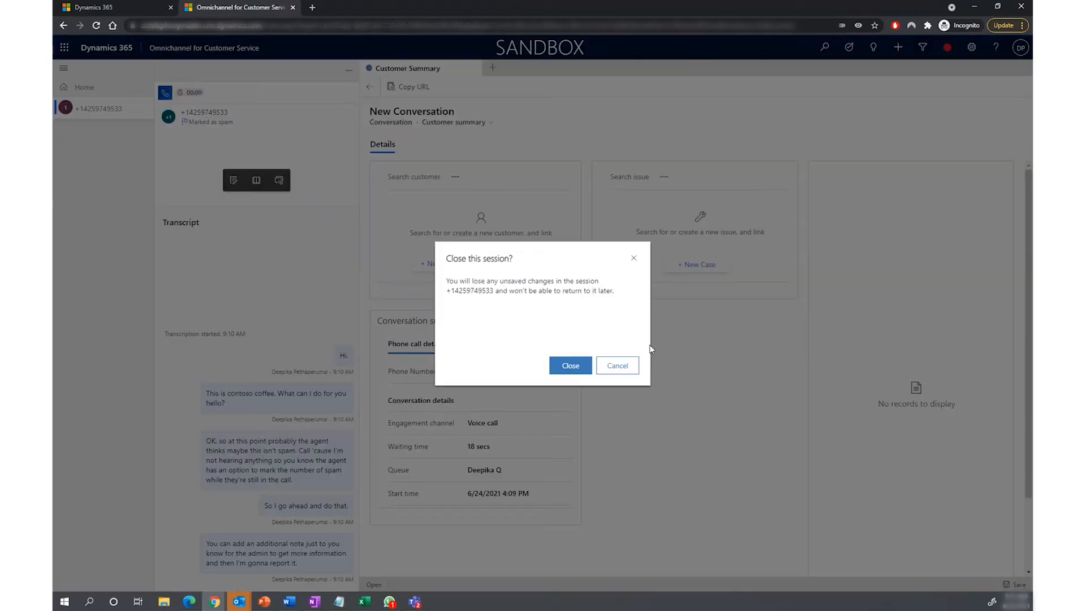
left_click(580, 365)
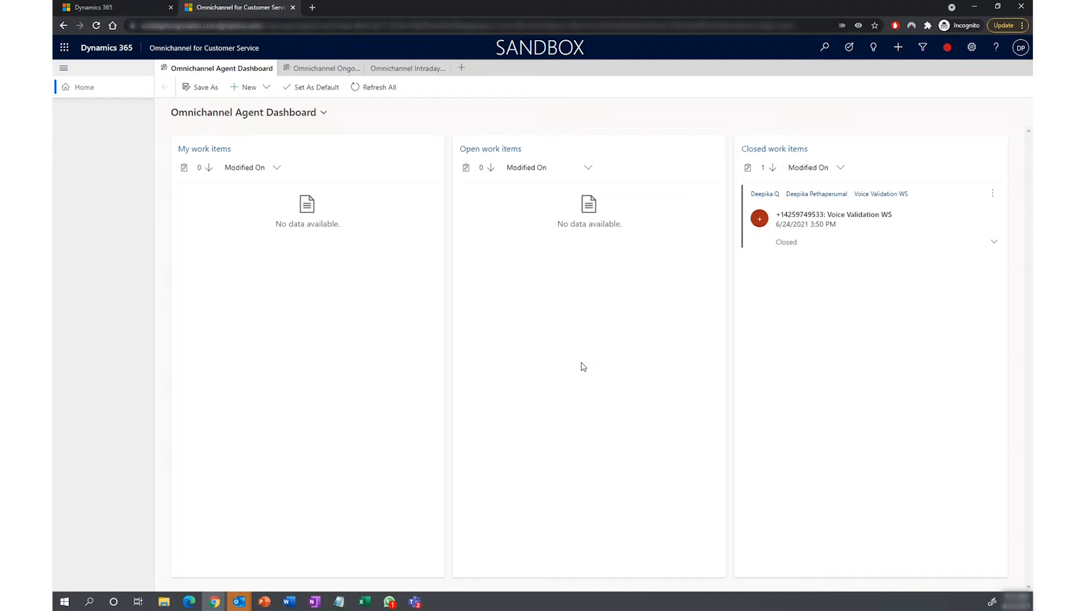
Step: Switch to the Omnichannel admin center, refresh the blocked numbers and open the report history of the number pending review
left_click(116, 7)
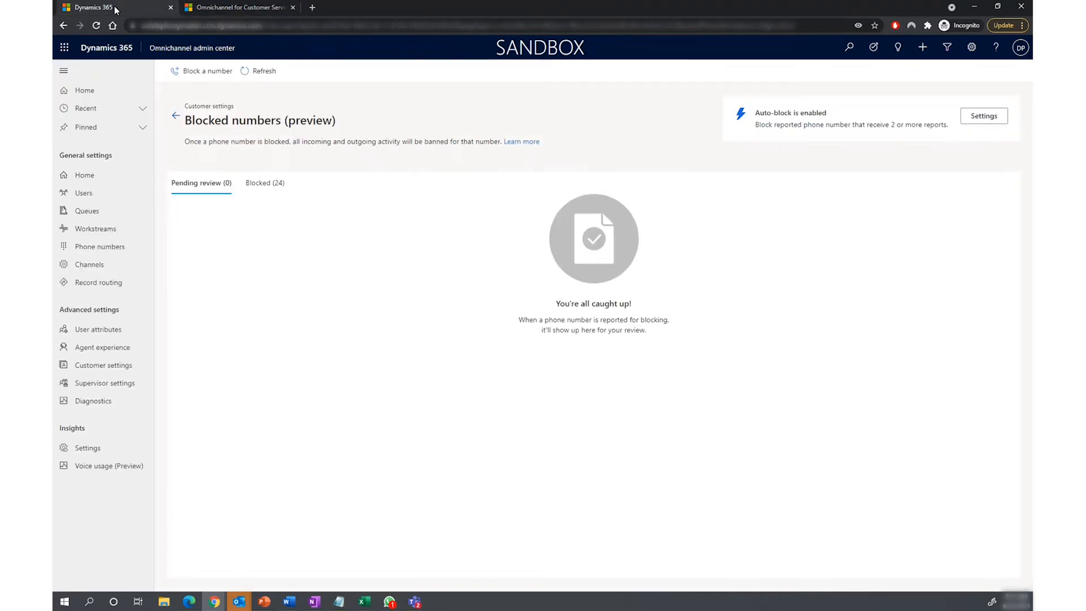
left_click(257, 78)
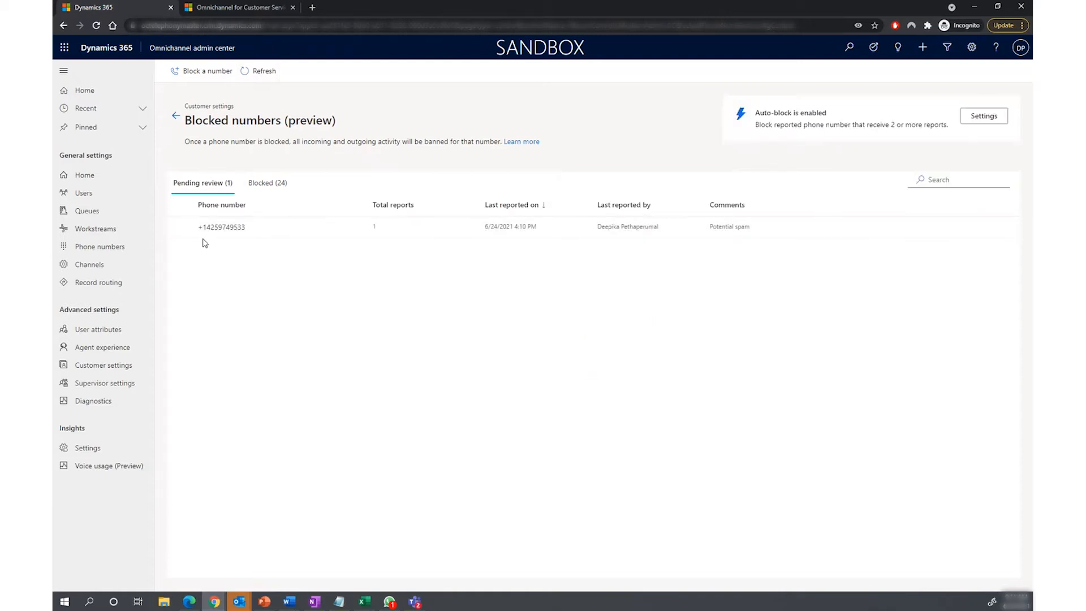
left_click(180, 228)
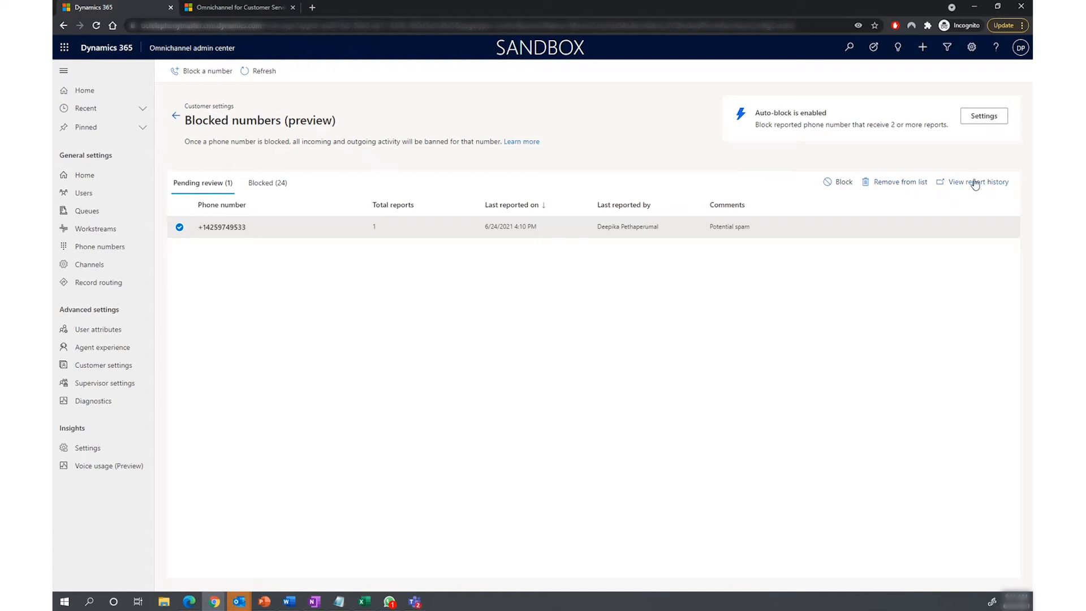
left_click(975, 183)
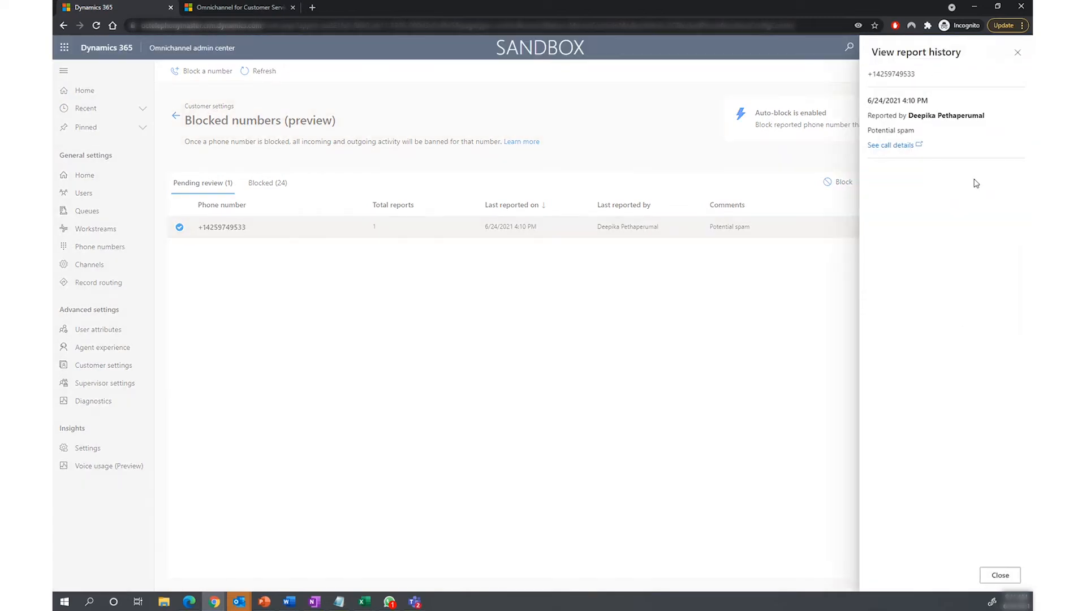
Step: View the call details of the spam report and close the number's report history
left_click(895, 146)
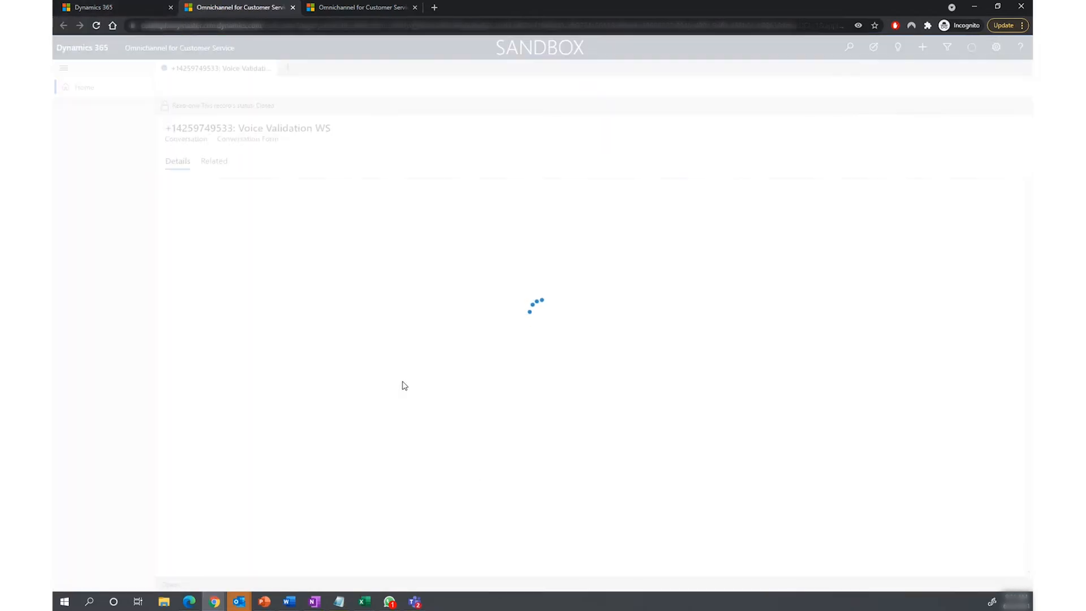
left_click(127, 8)
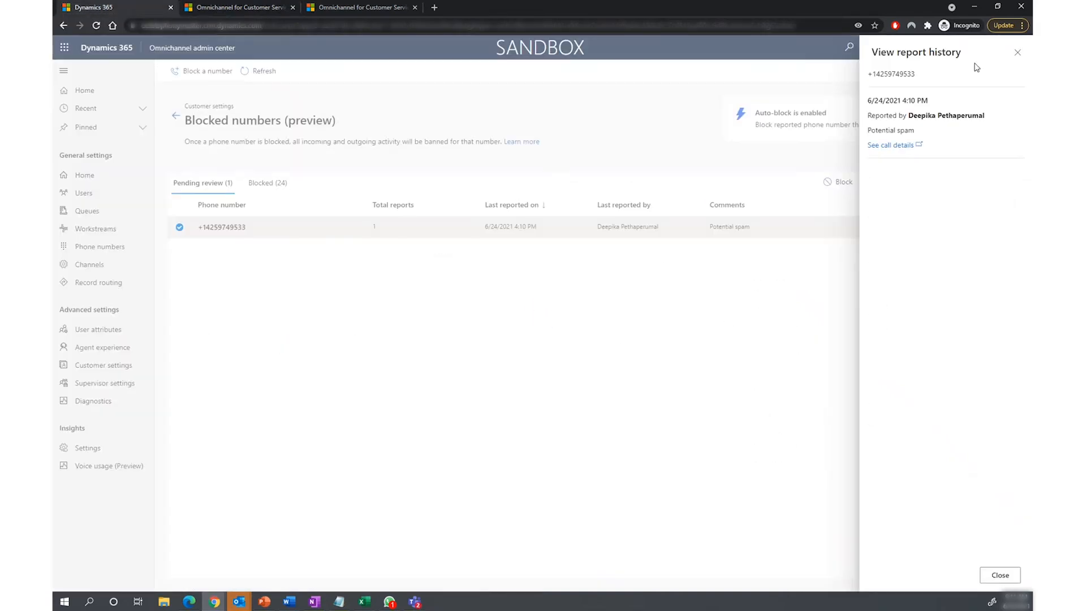
left_click(1016, 53)
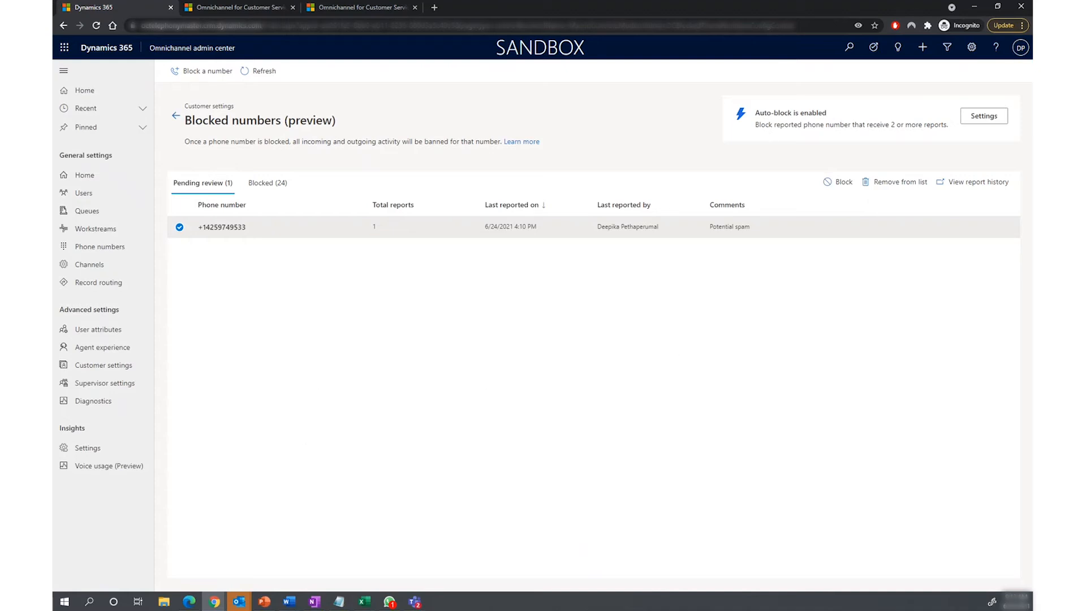
key("alt+Tab")
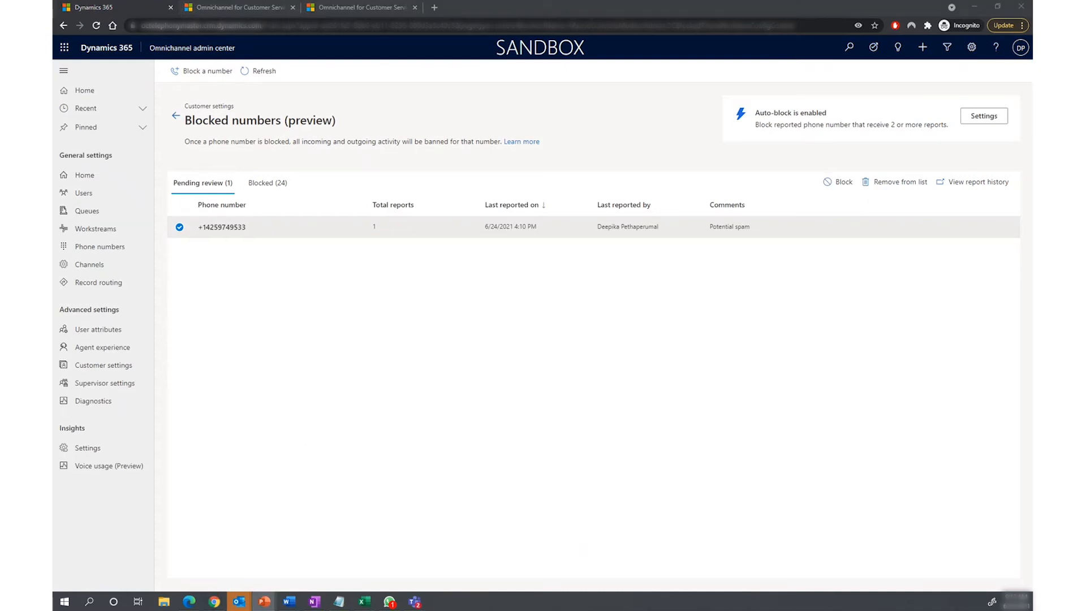
Step: Block a phone number manually: enter country code 1, the phone number and the comment "Test Manual block"
left_click(178, 69)
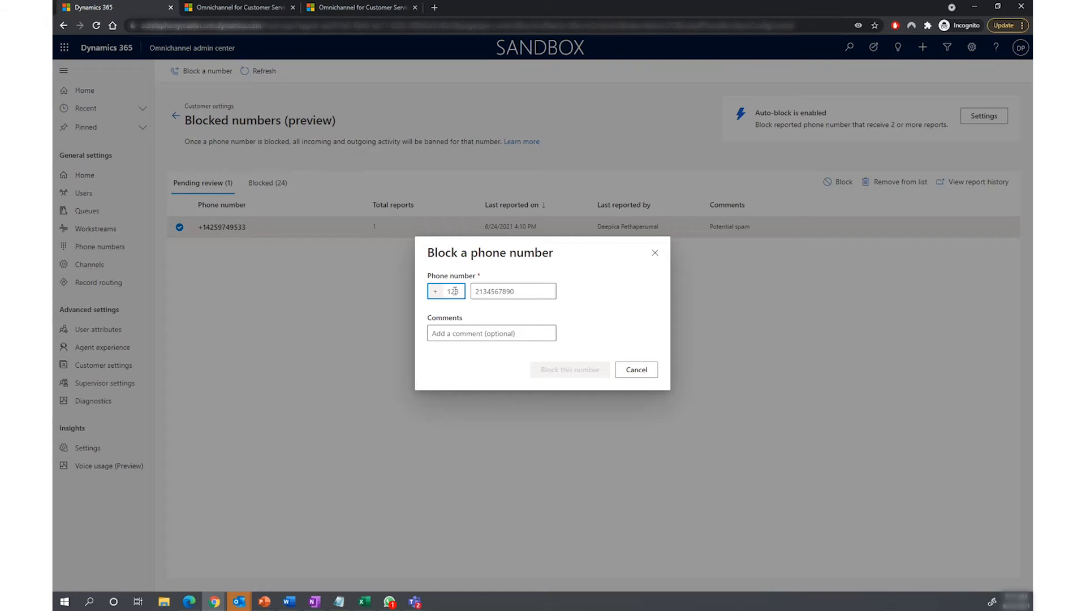
left_click(494, 299)
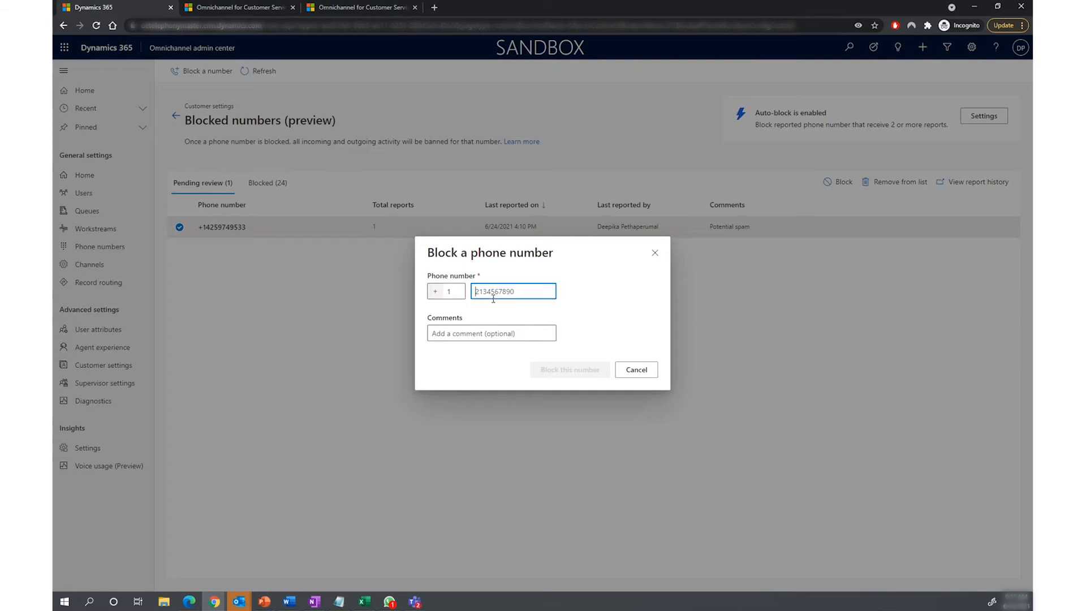
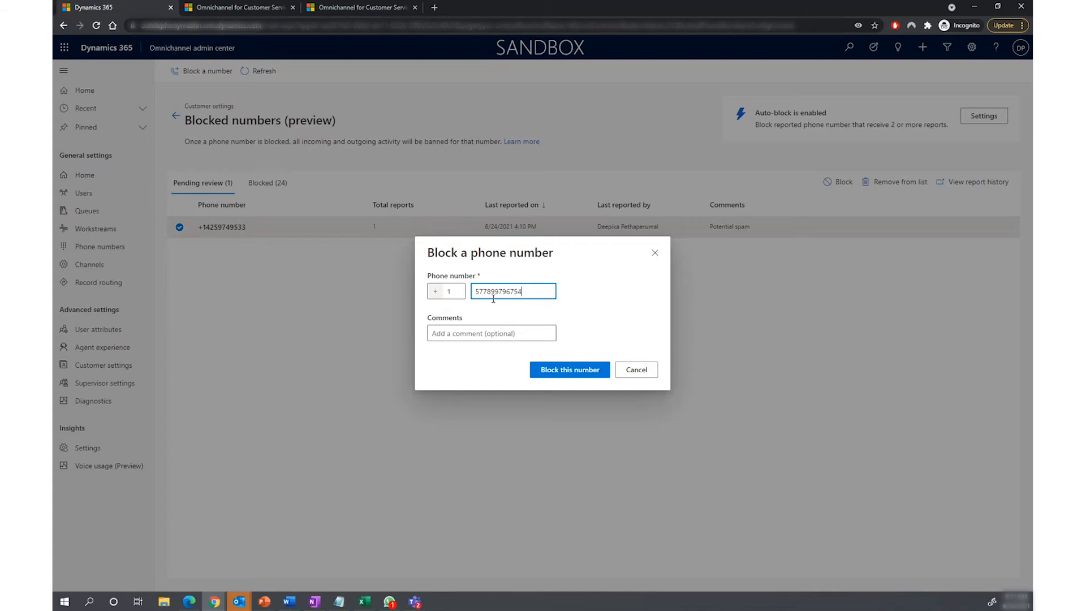
left_click(493, 331)
type("Test Manual")
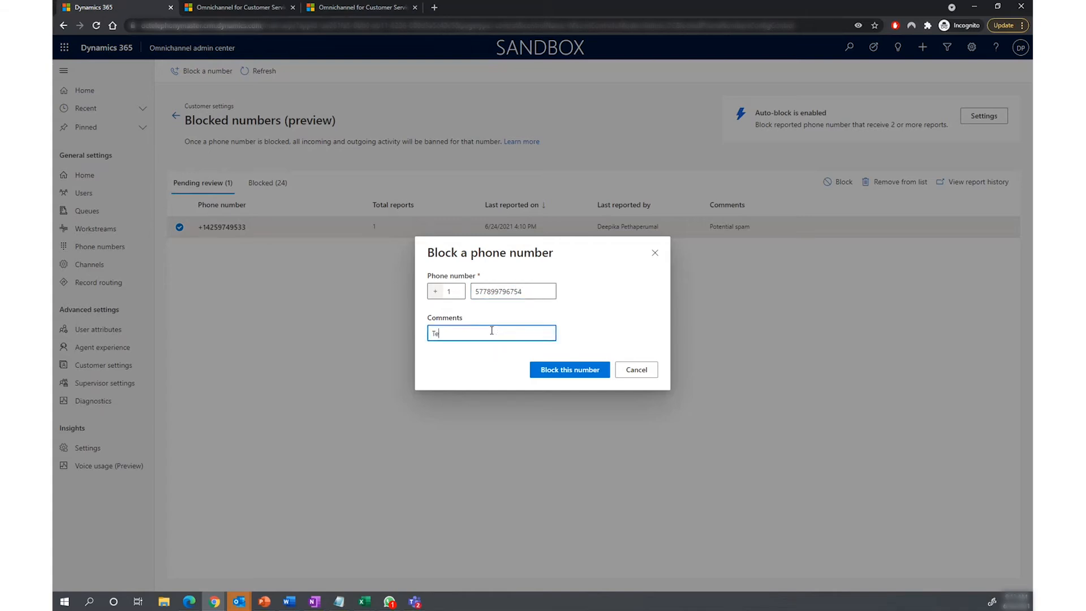
type(" block")
left_click(544, 371)
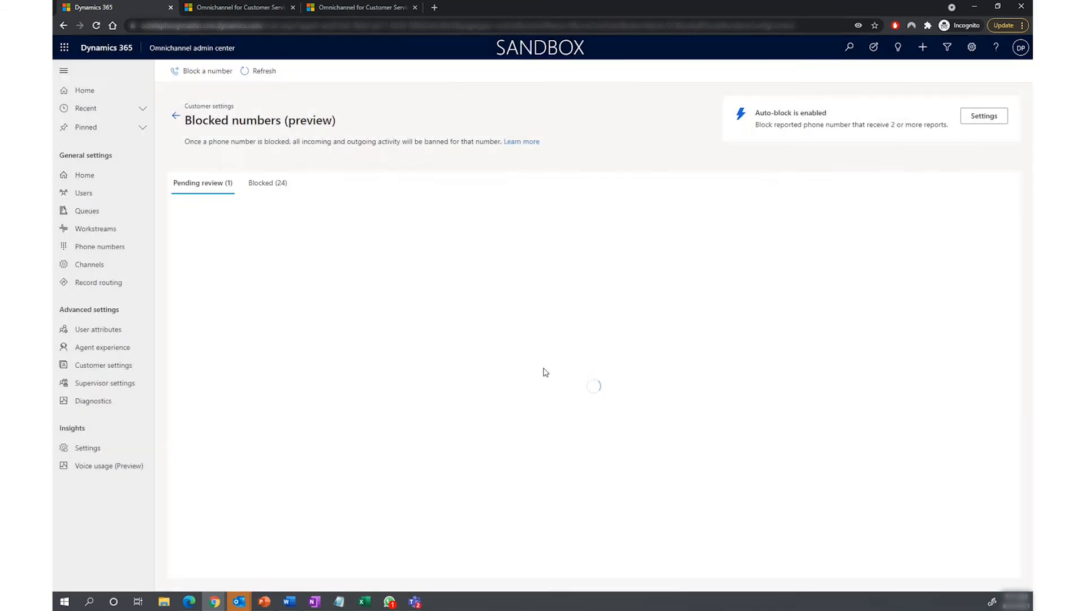
Step: Examine the report history of the manually blocked number in the blocked list, and clear its selection
left_click(267, 182)
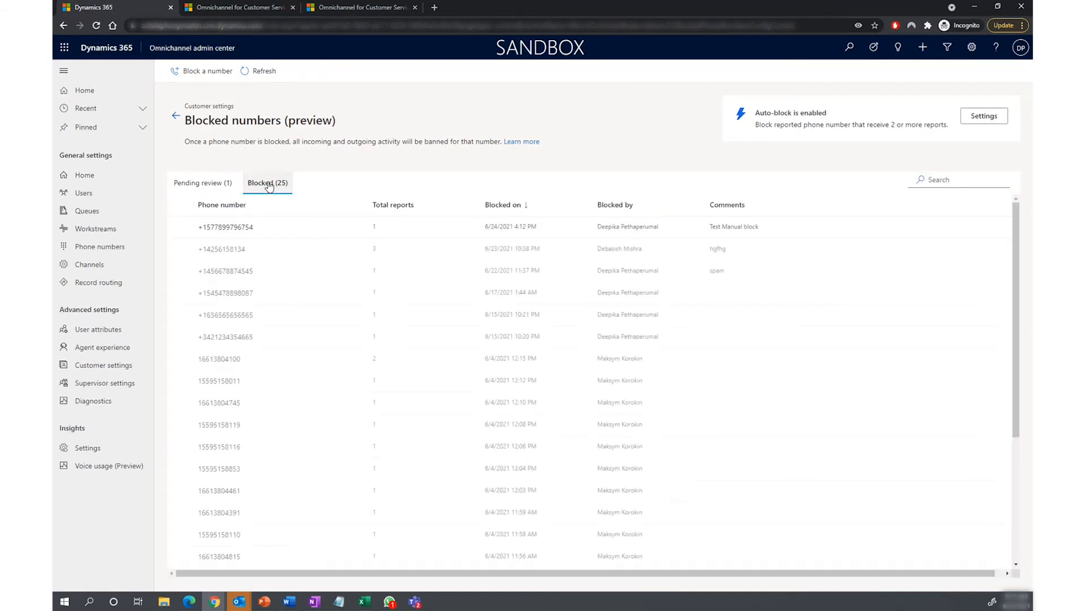
left_click(179, 227)
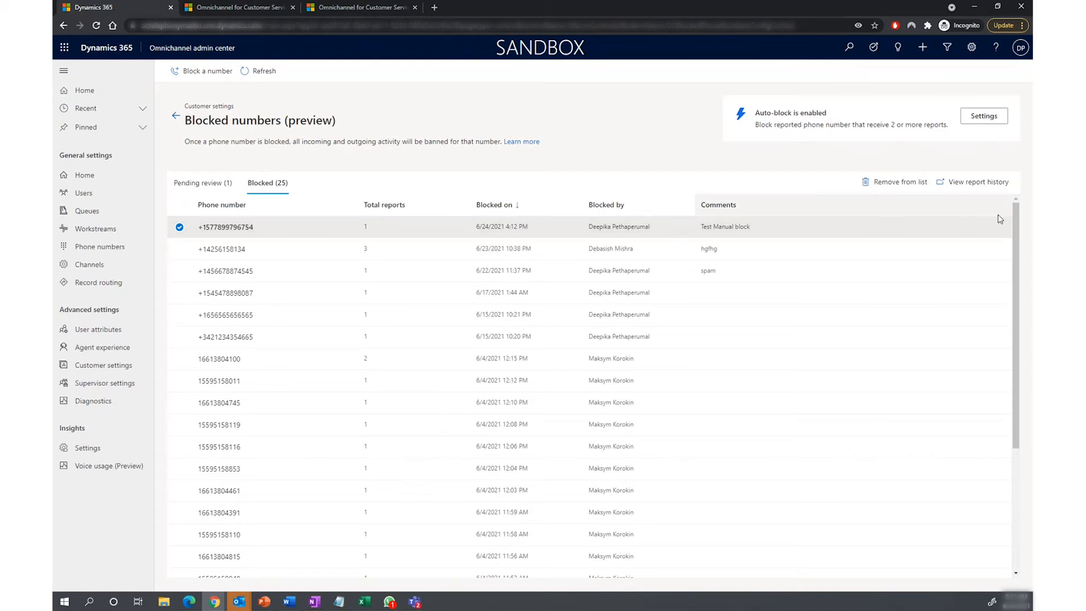
left_click(989, 182)
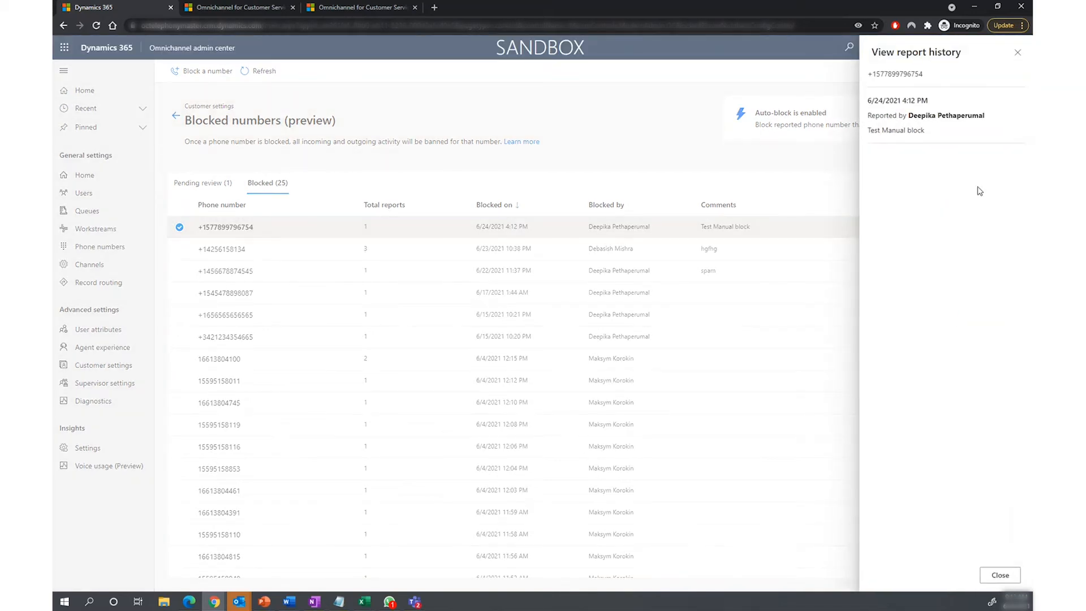
left_click(1015, 56)
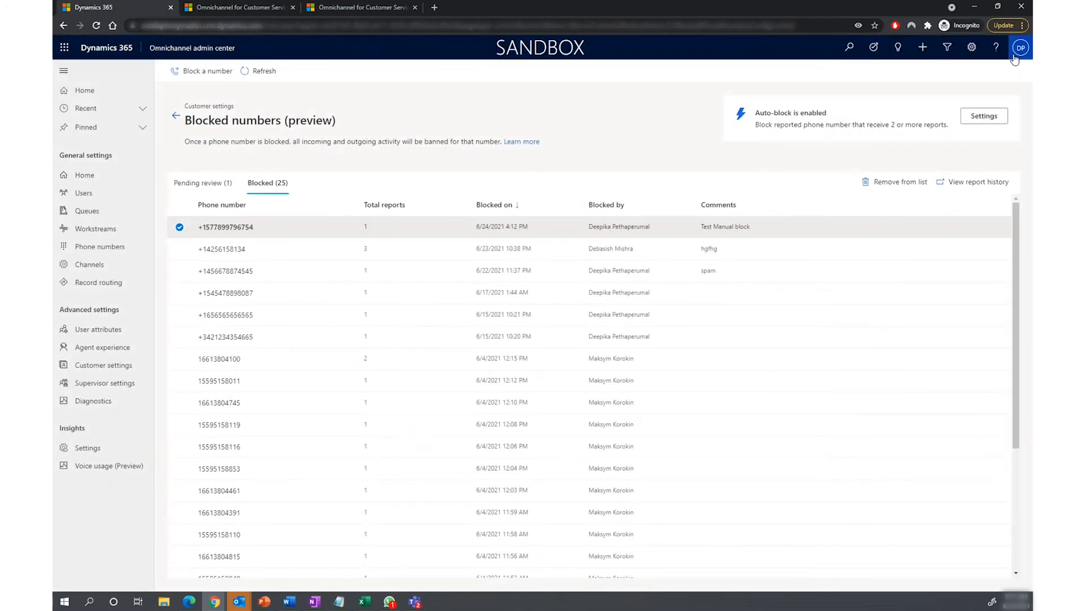
left_click(180, 227)
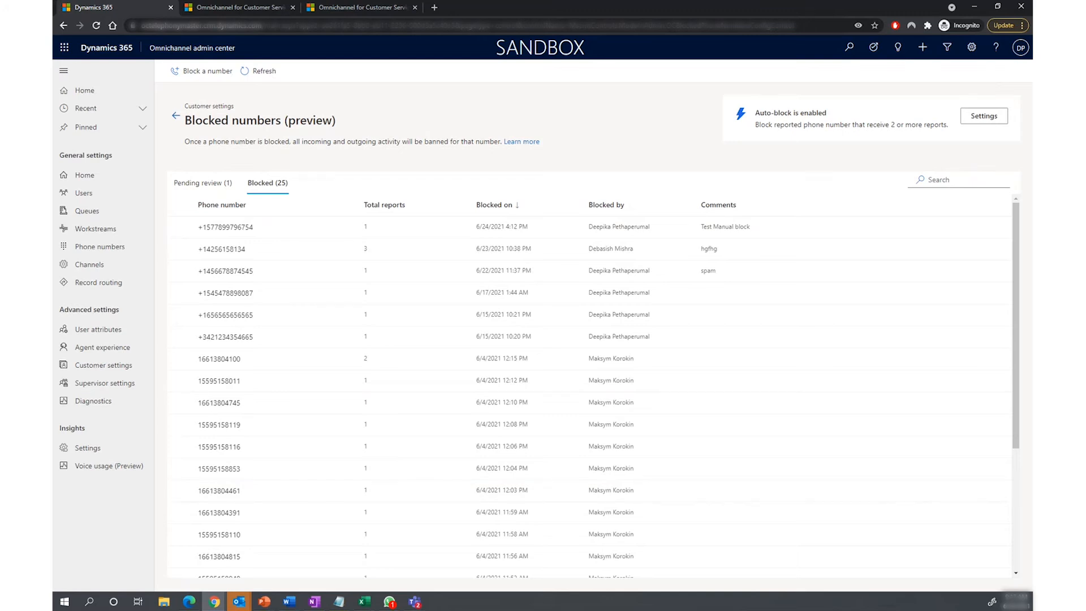
Step: Show the numbers pending review, then switch auto-block off and back on in its settings and save them
key("alt+Tab")
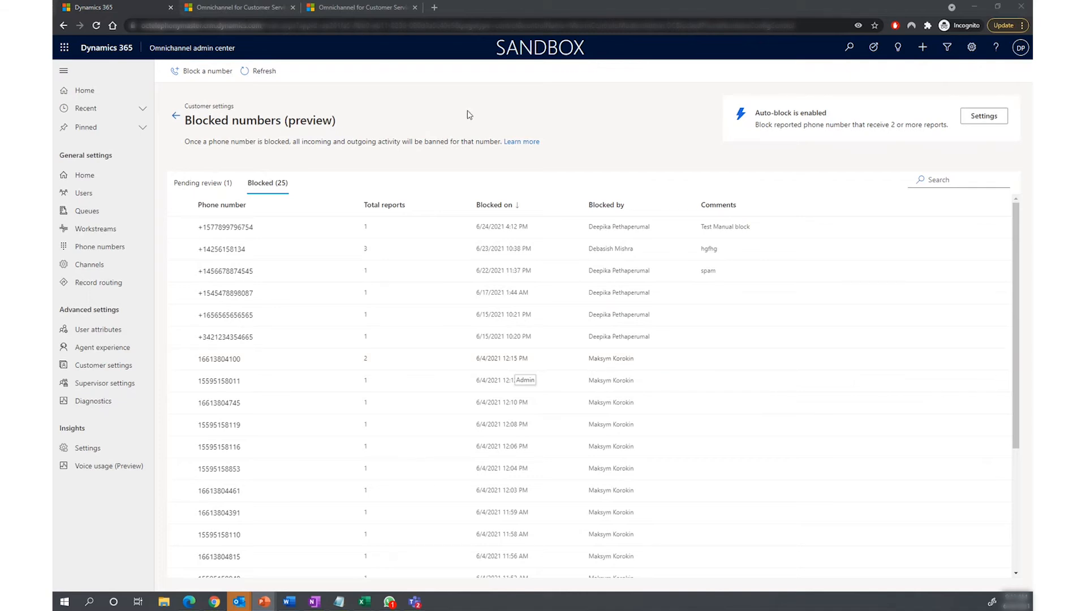
left_click(178, 188)
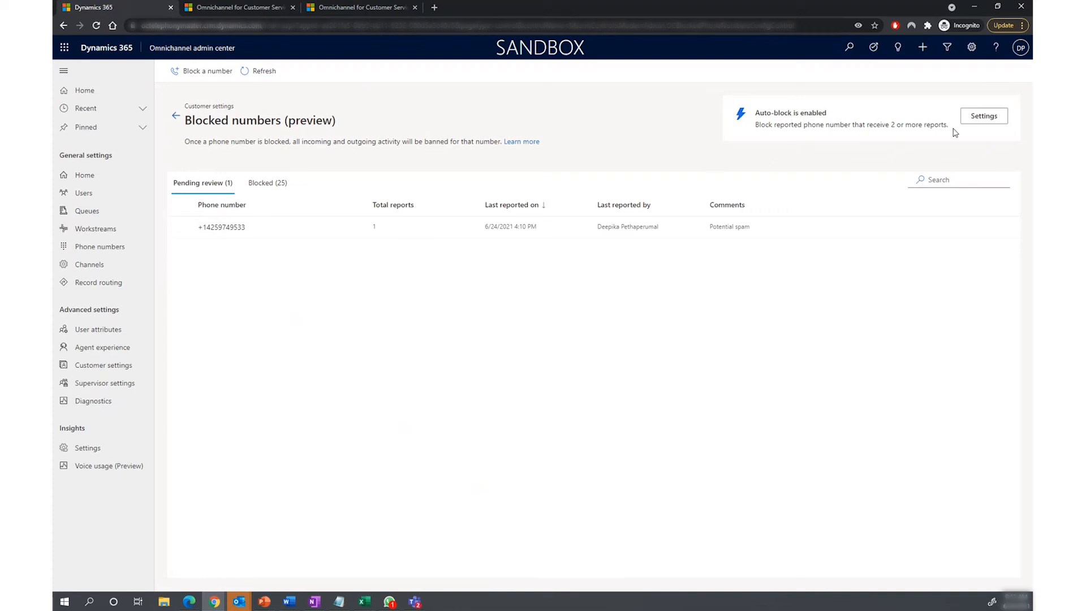
left_click(985, 116)
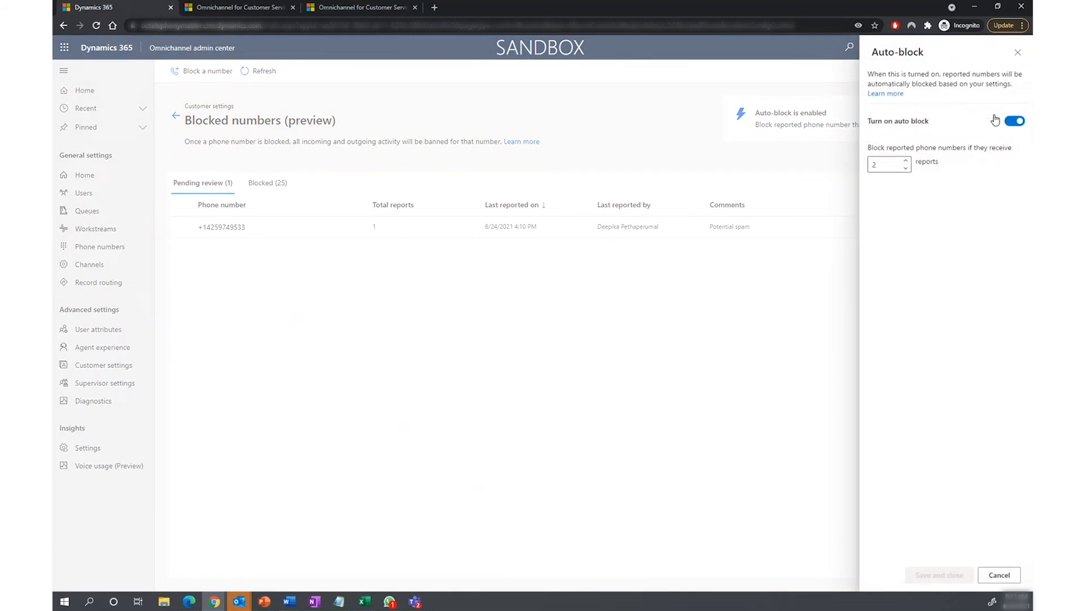
left_click(1012, 121)
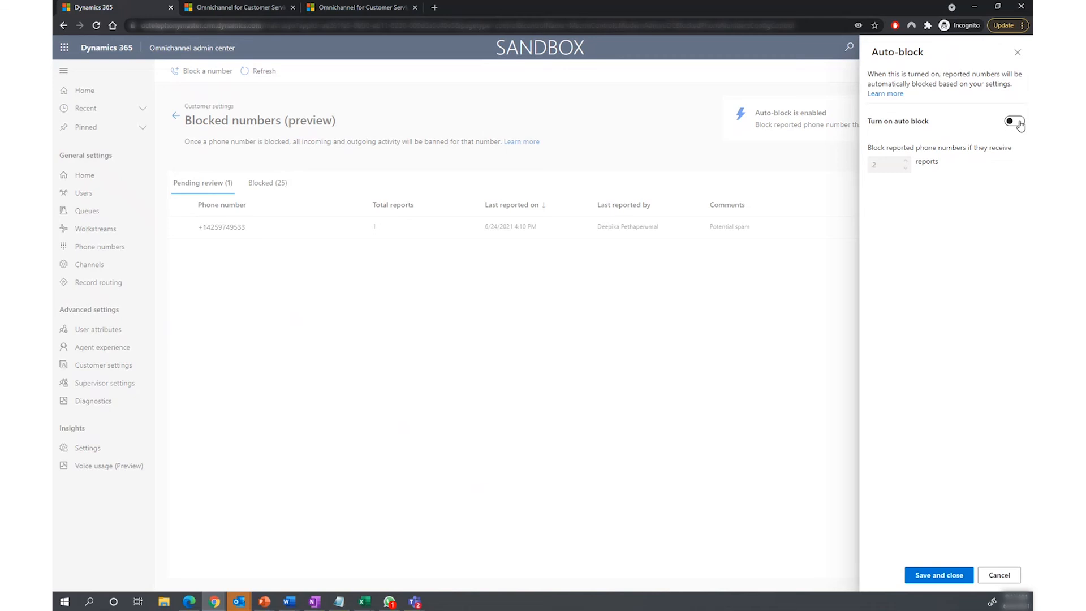
left_click(1017, 122)
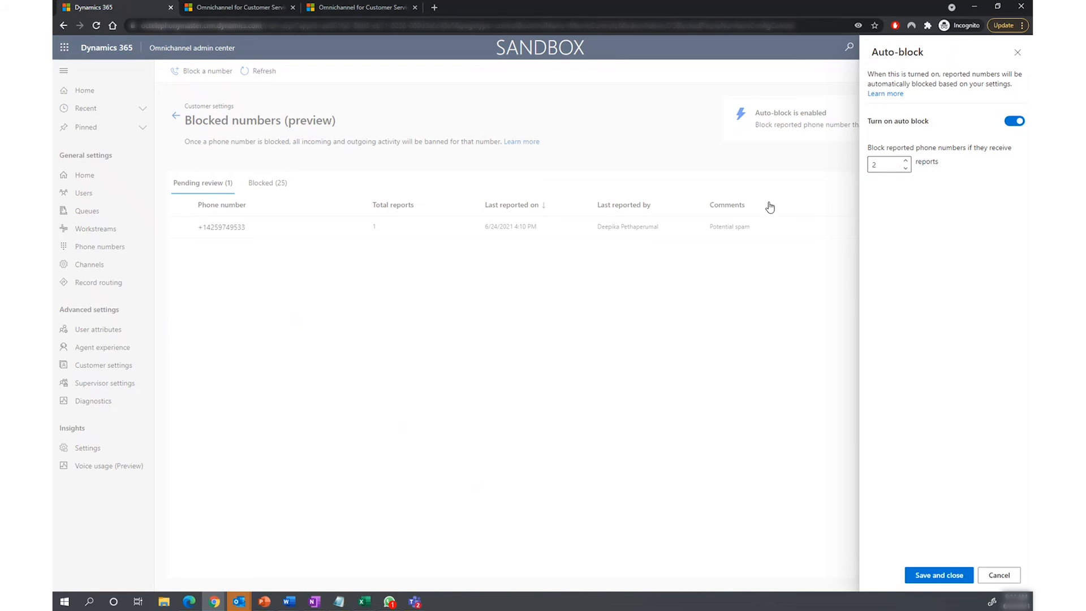
left_click(923, 576)
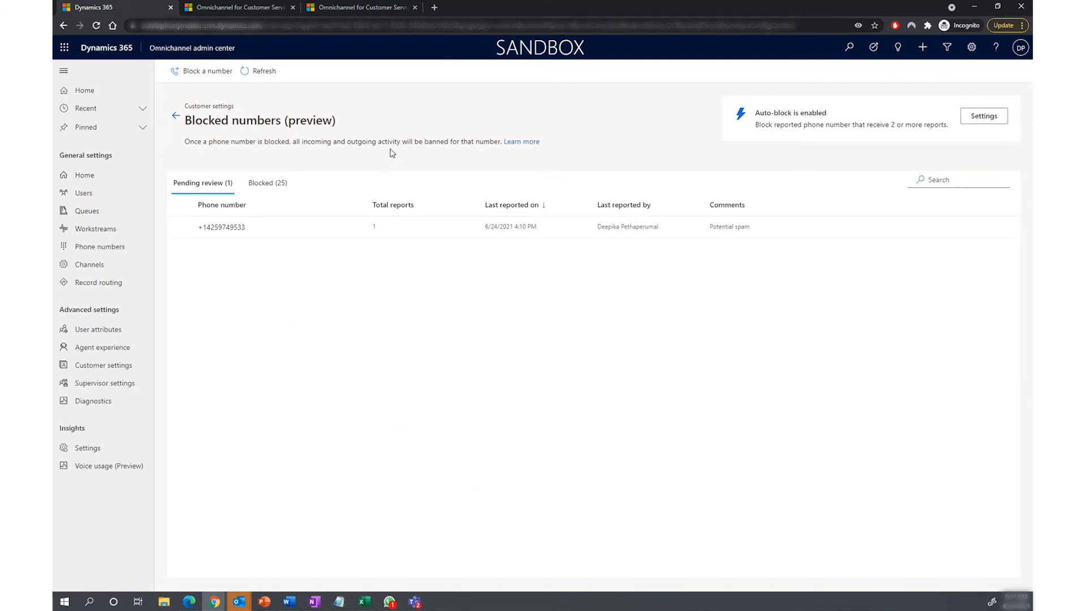
Step: Switch to Omnichannel for Customer Service, keep only one of its browser tabs open and accept the incoming voice call
left_click(340, 7)
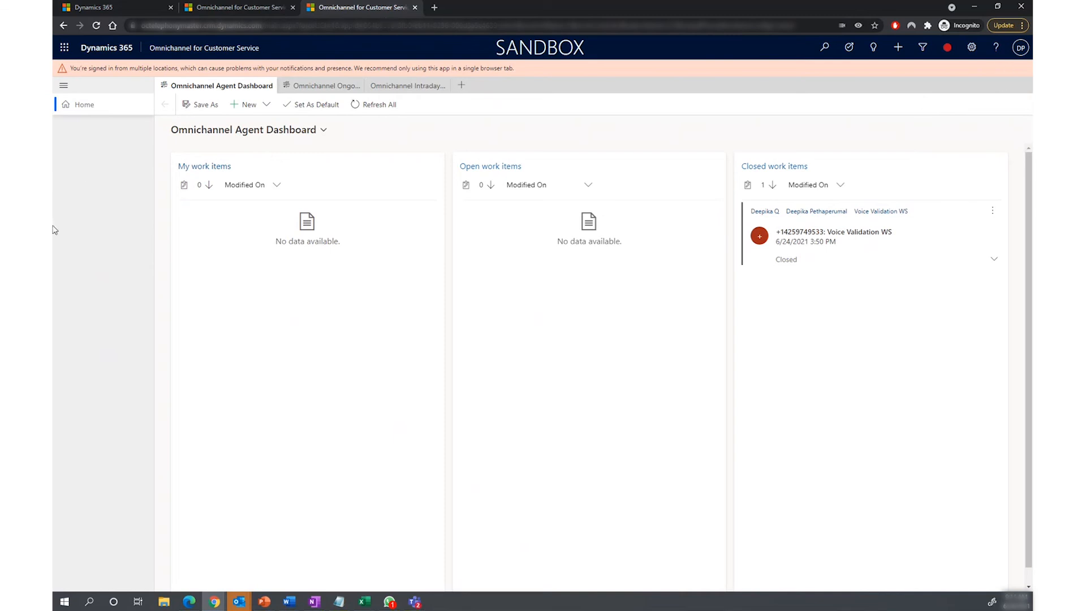
left_click(293, 8)
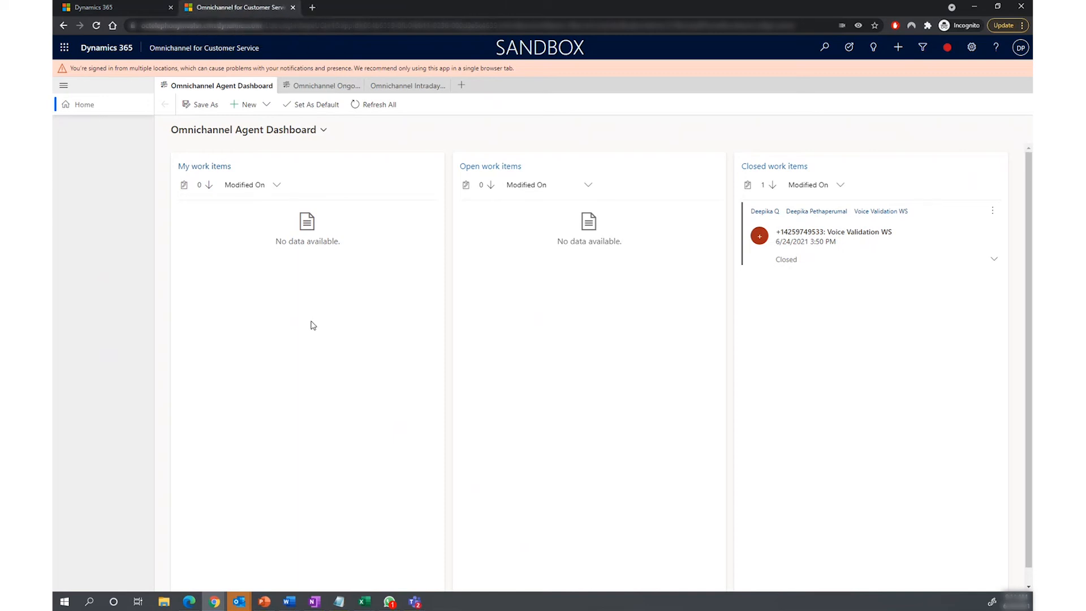
left_click(358, 104)
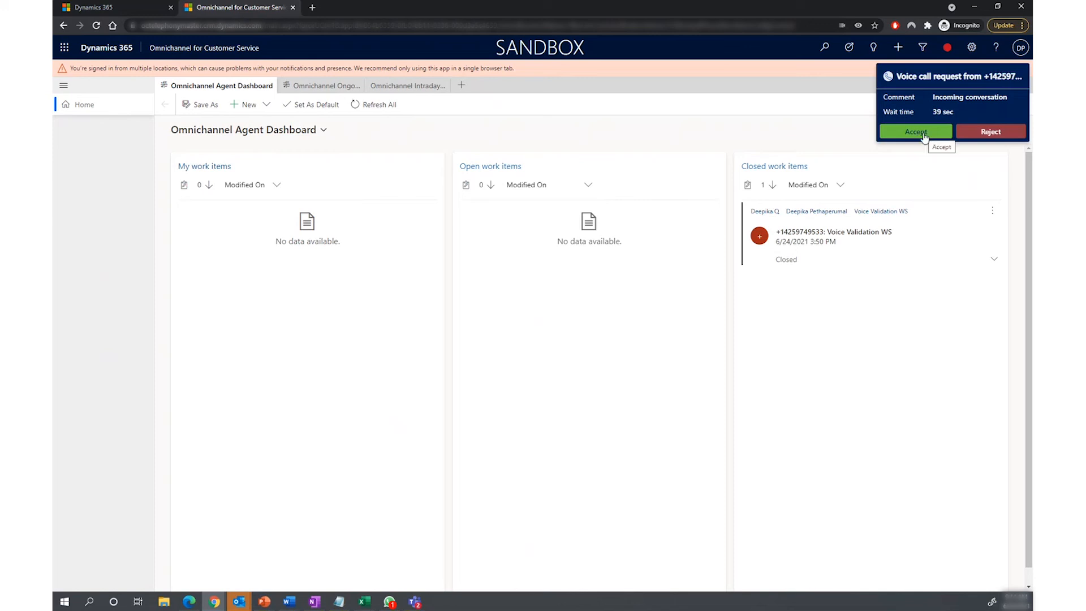
left_click(925, 136)
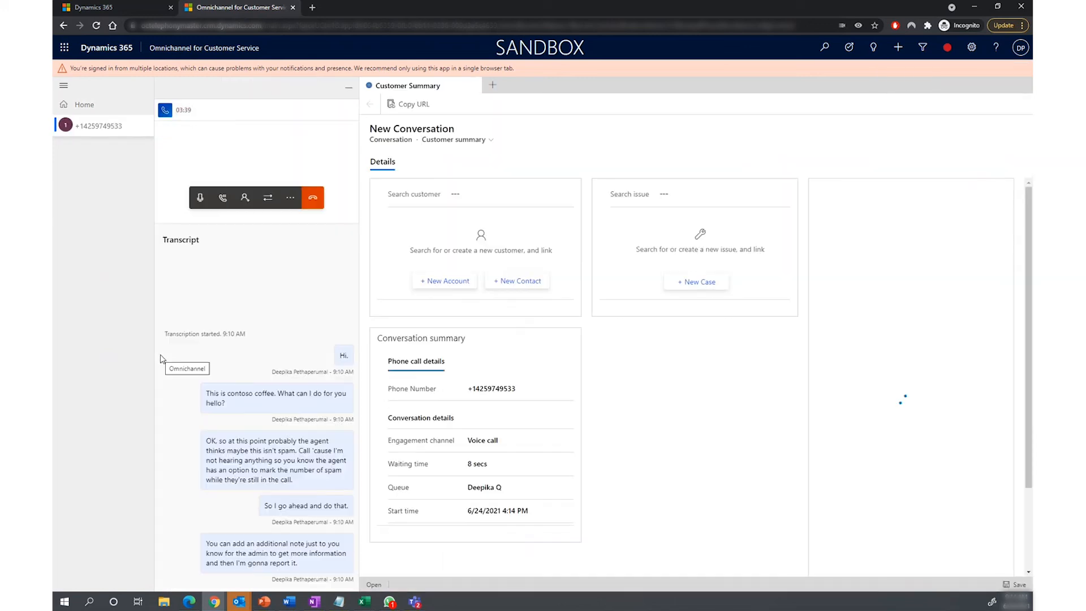
Step: Mark the caller's number as spam and report it with the note "Testing auto-block"
left_click(290, 205)
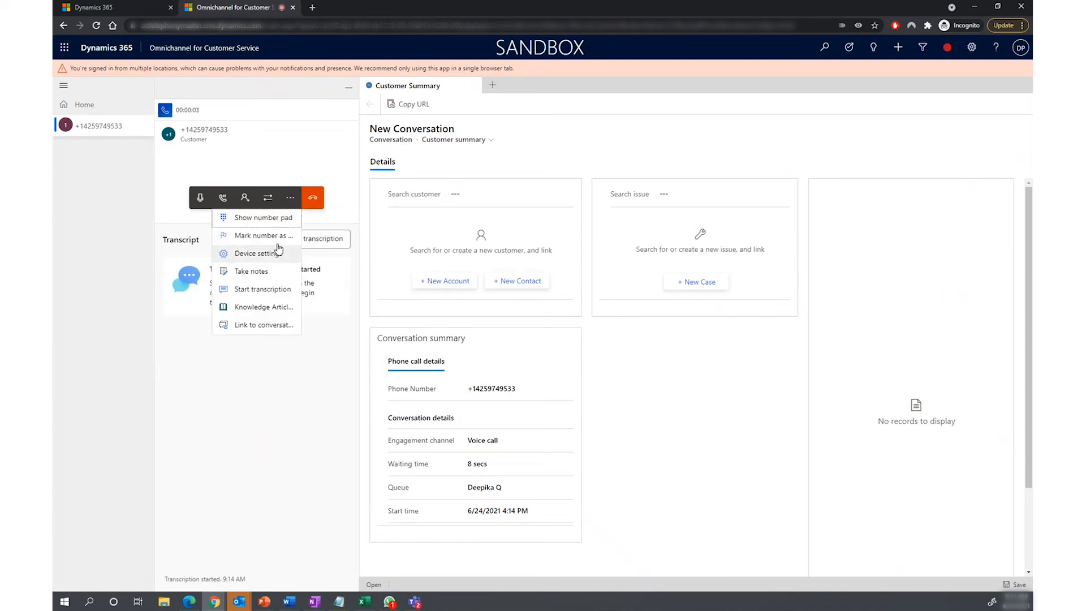
left_click(257, 236)
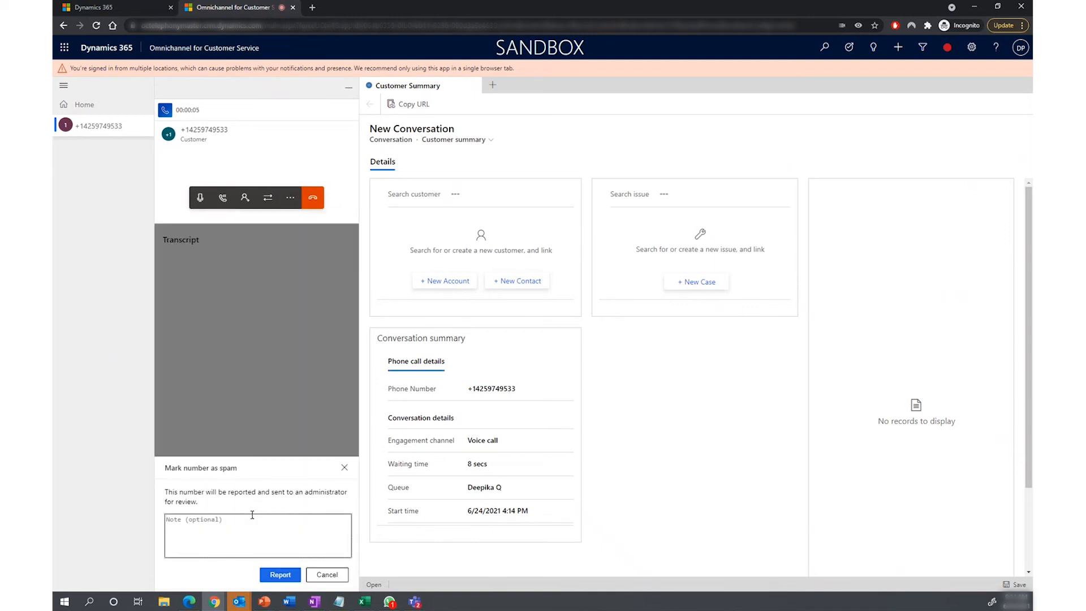
type("Testing auto-block")
left_click(280, 574)
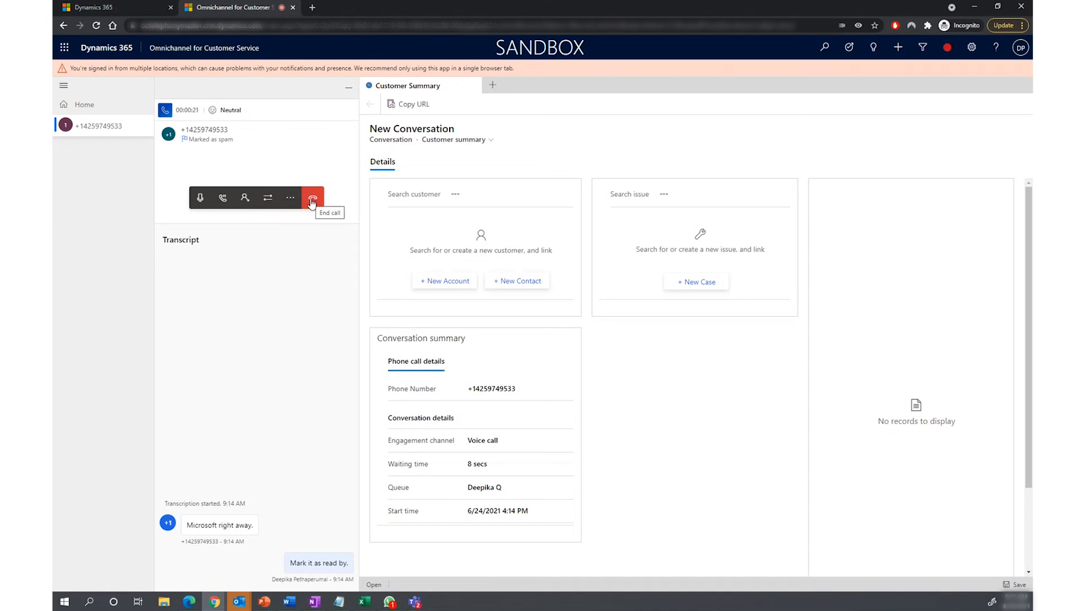
Step: End the voice call and close its conversation session
left_click(312, 200)
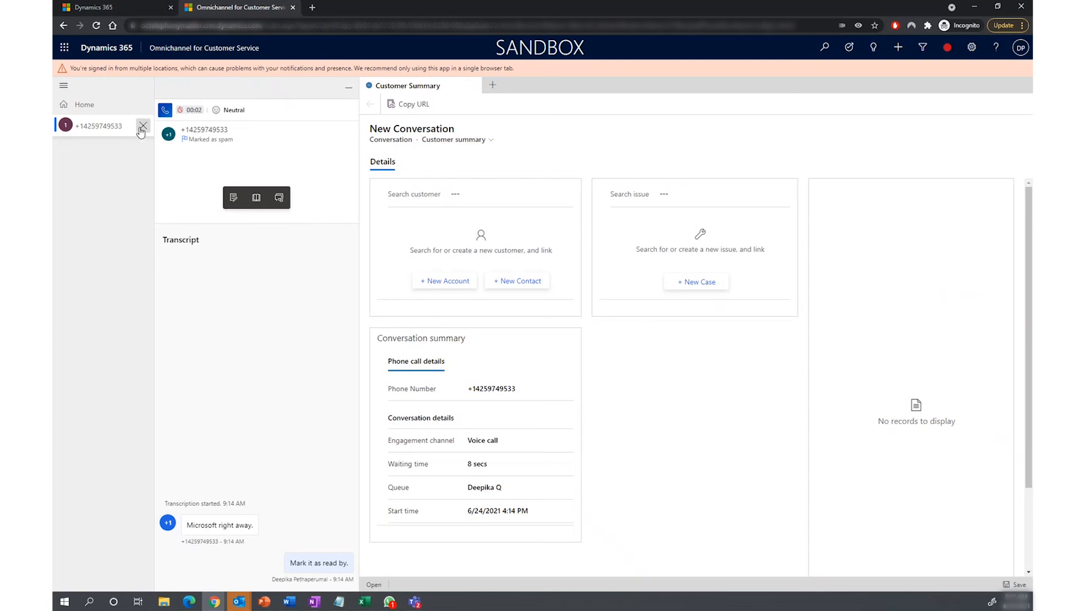
left_click(142, 125)
left_click(569, 366)
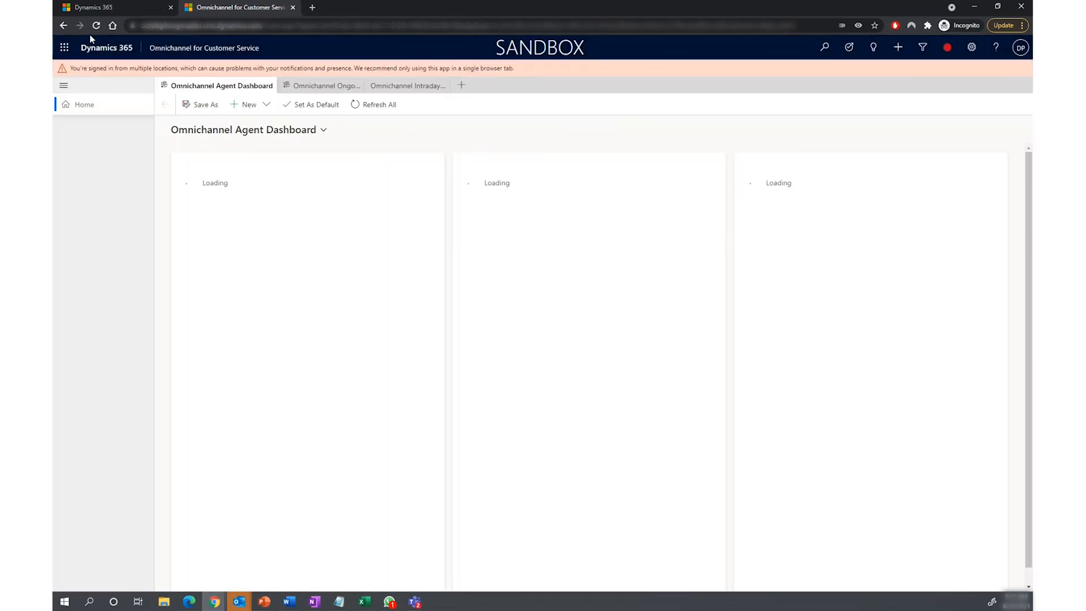
Step: Switch to the Omnichannel admin center, refresh the phone number lists and show the blocked numbers
left_click(118, 13)
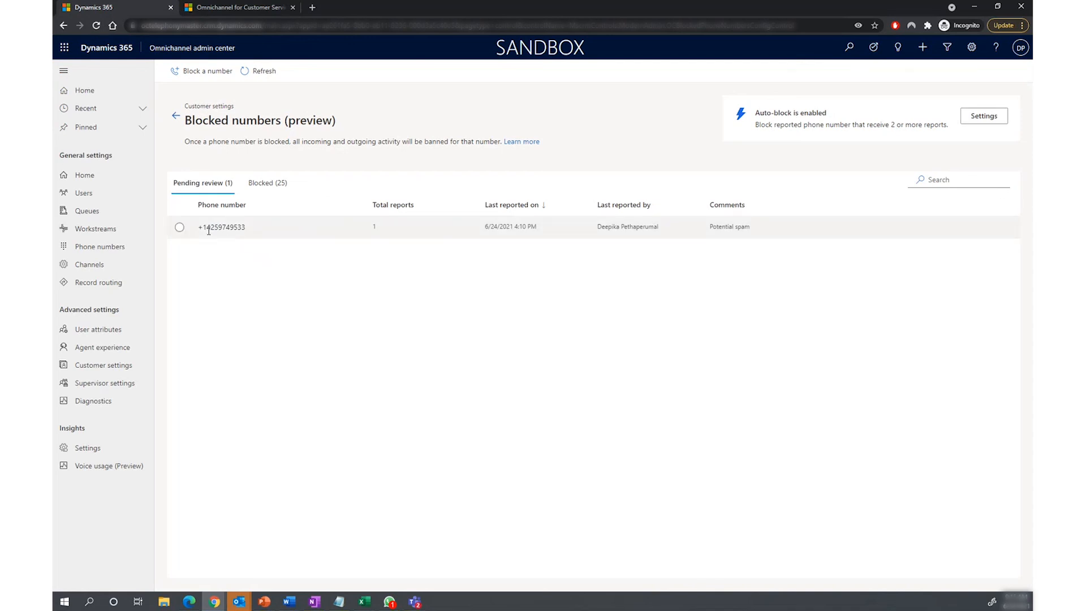
left_click(260, 73)
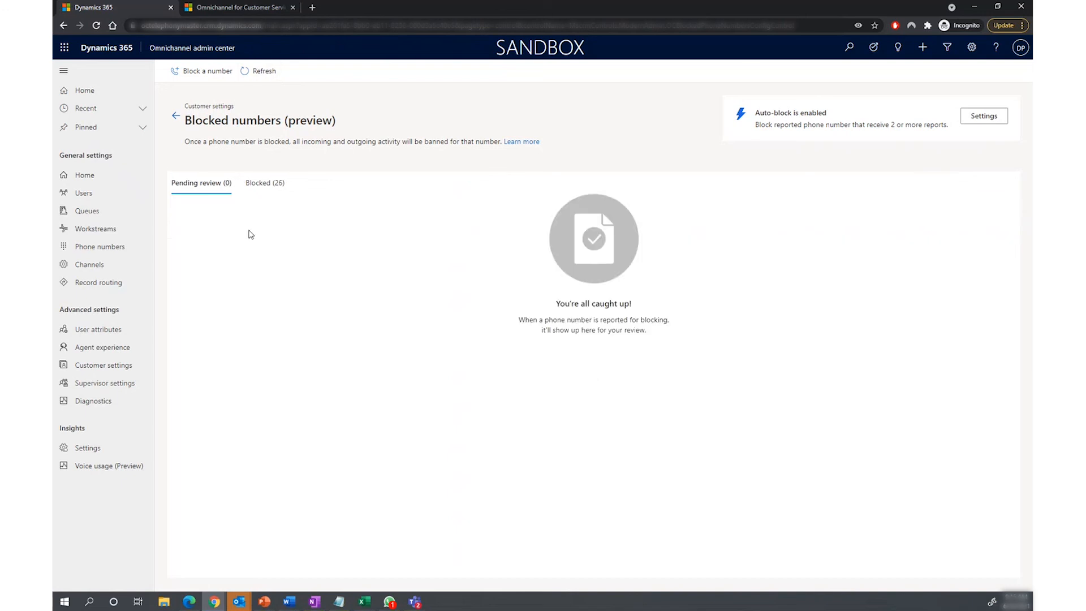
left_click(252, 185)
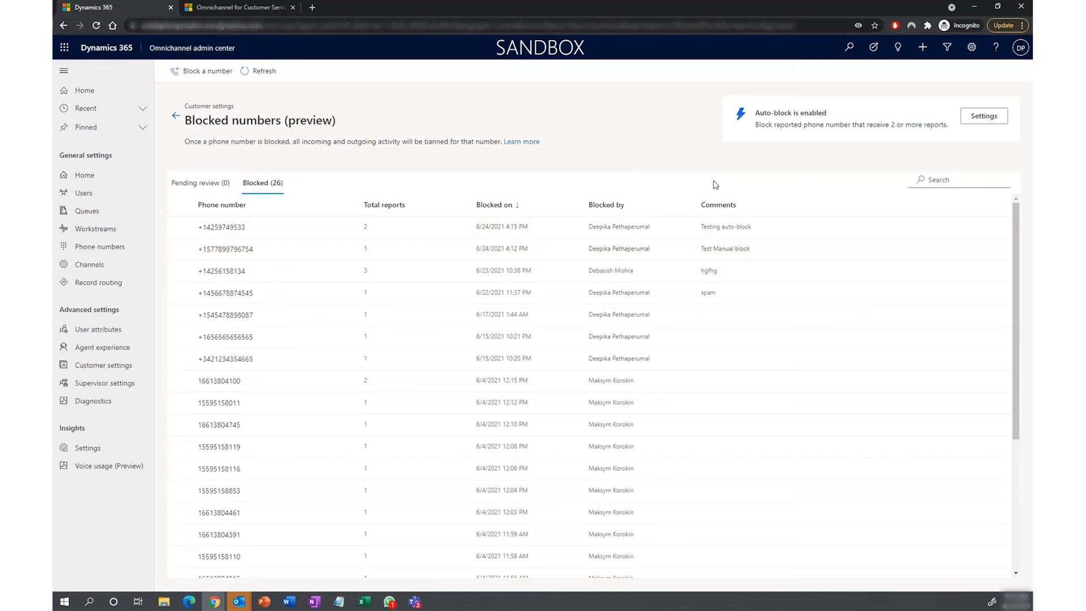
Step: Search the blocked list by the blocking person's name, clear the search, and toggle the sort order of the Blocked on column twice
left_click(966, 176)
type("deepi")
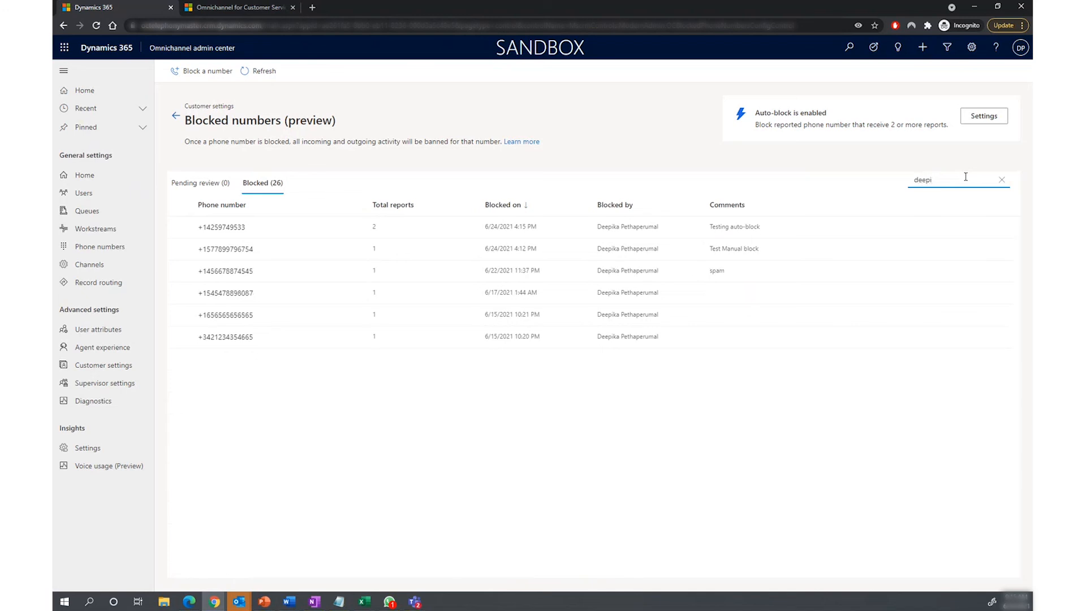
left_click(1002, 182)
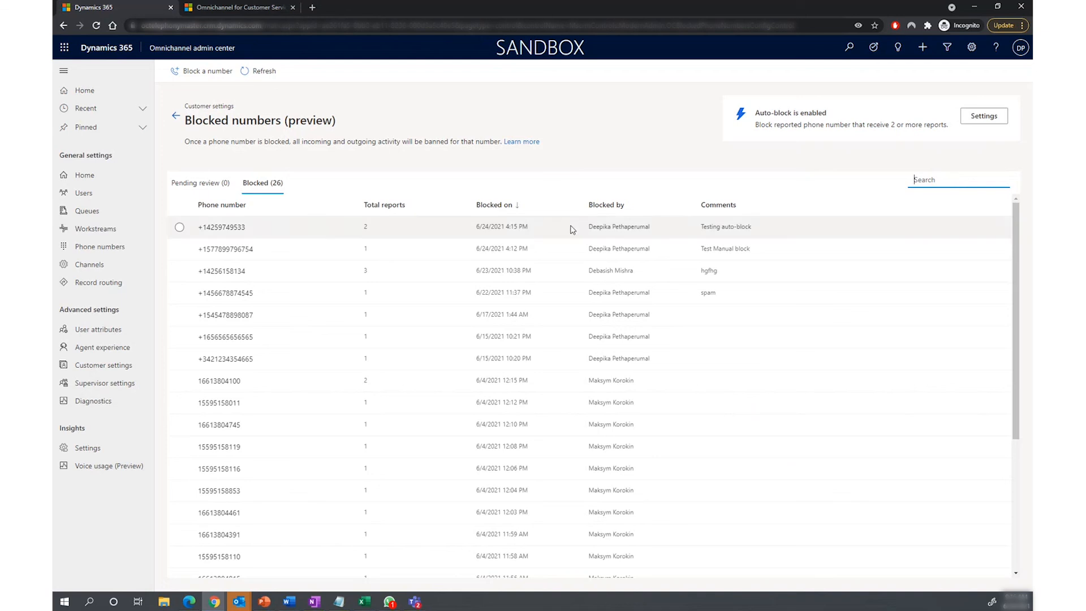
left_click(516, 208)
left_click(517, 208)
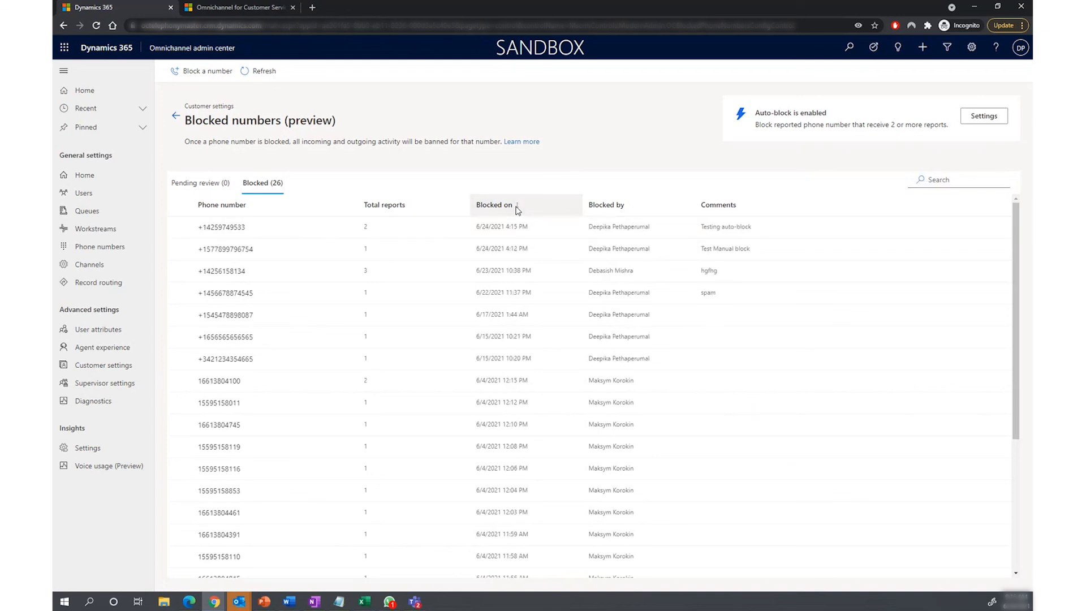